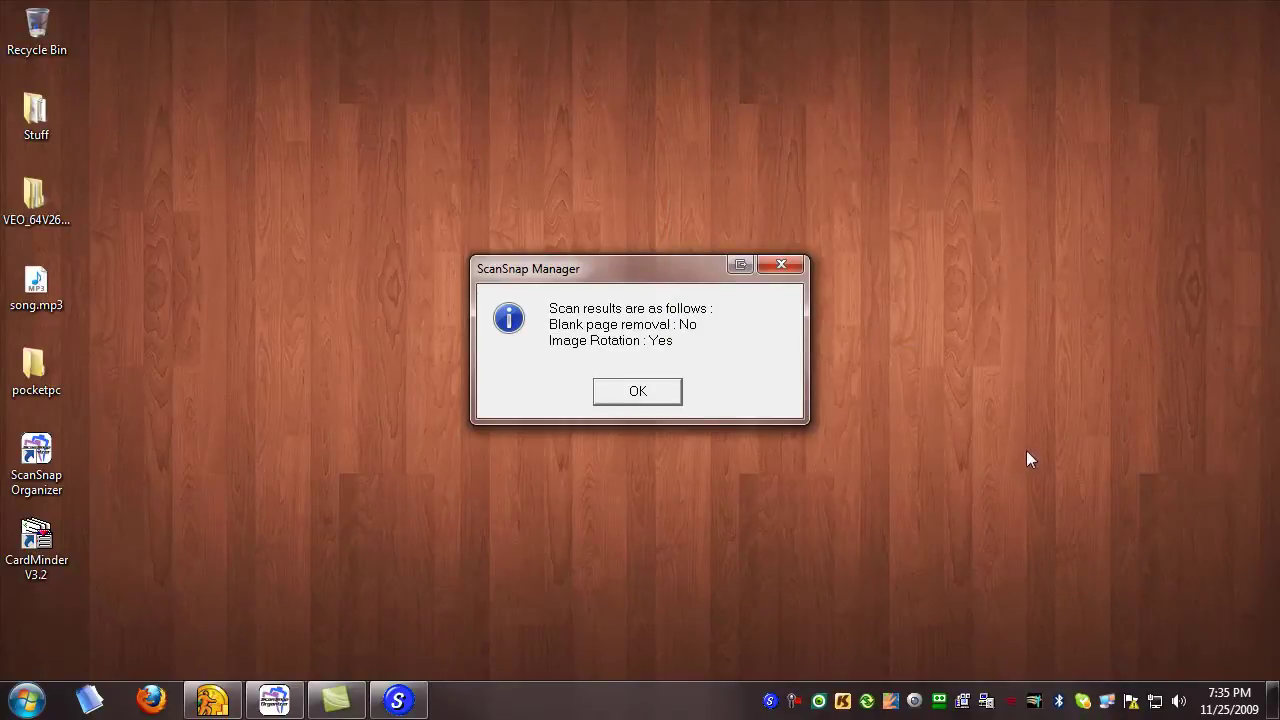
Dismiss the scan results, send the scan to ScanSnap Organizer and open the scanned file 2009_11_25_19_33_47.pdf.
left_click(638, 391)
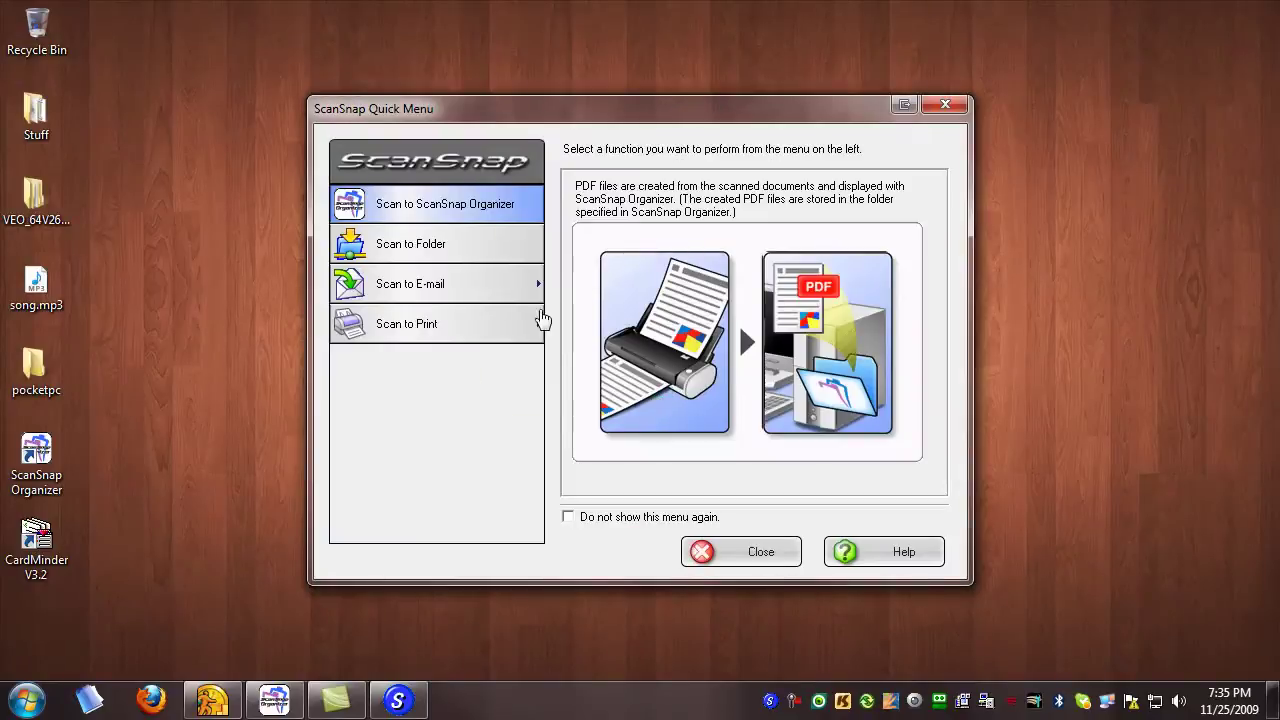
left_click(396, 192)
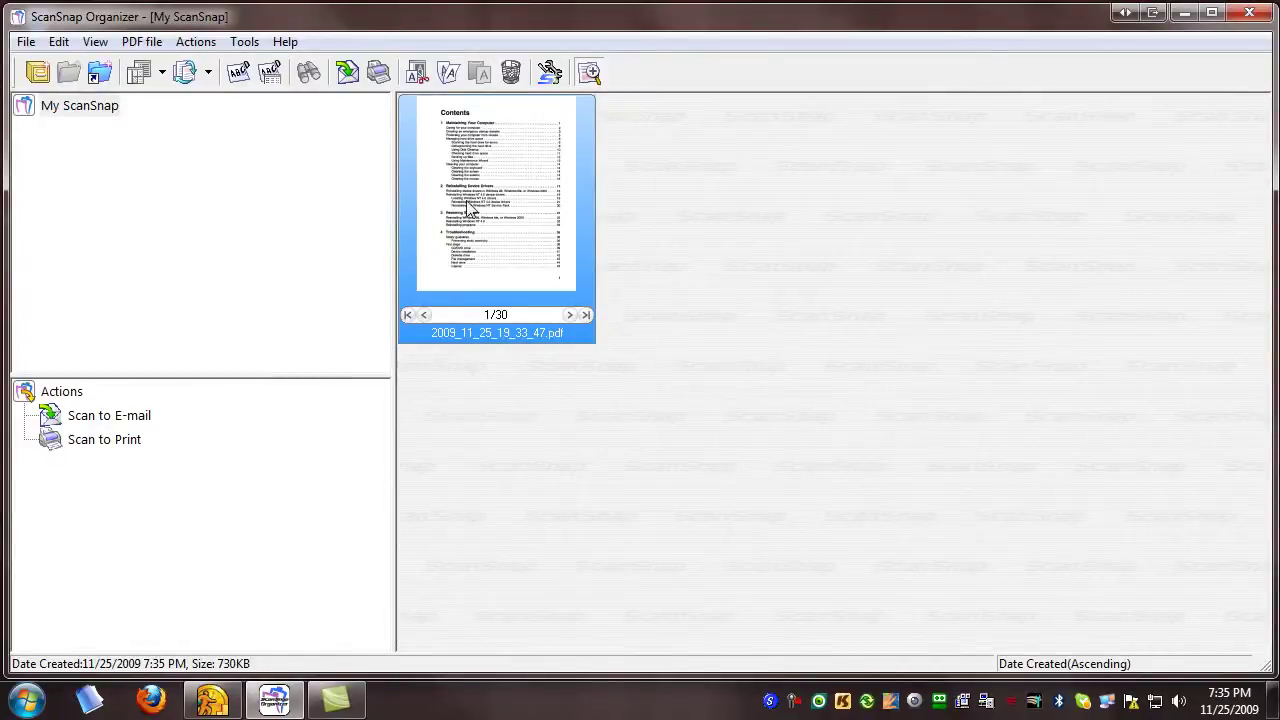
double_click(467, 205)
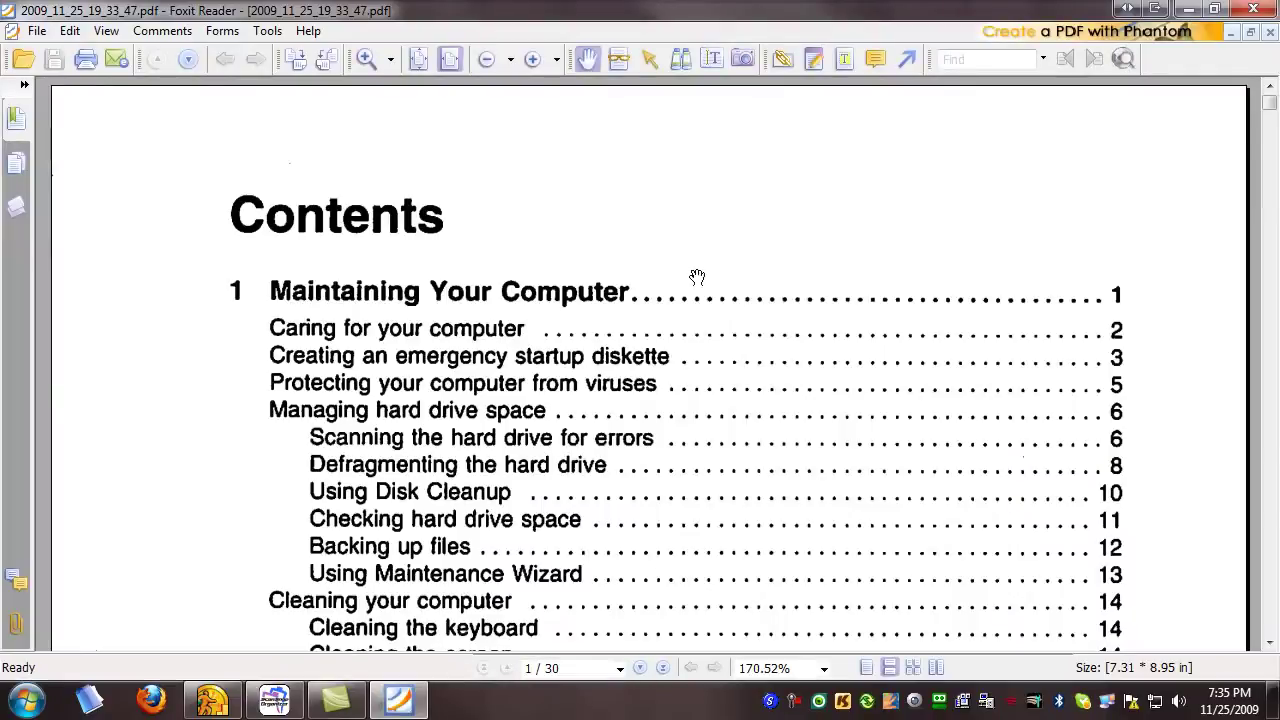
Examine the scan quality of the PDF from the Contents page to the hard drive space chapter, and close the document.
scroll(701, 253, "down", 3)
scroll(701, 253, "down", 15)
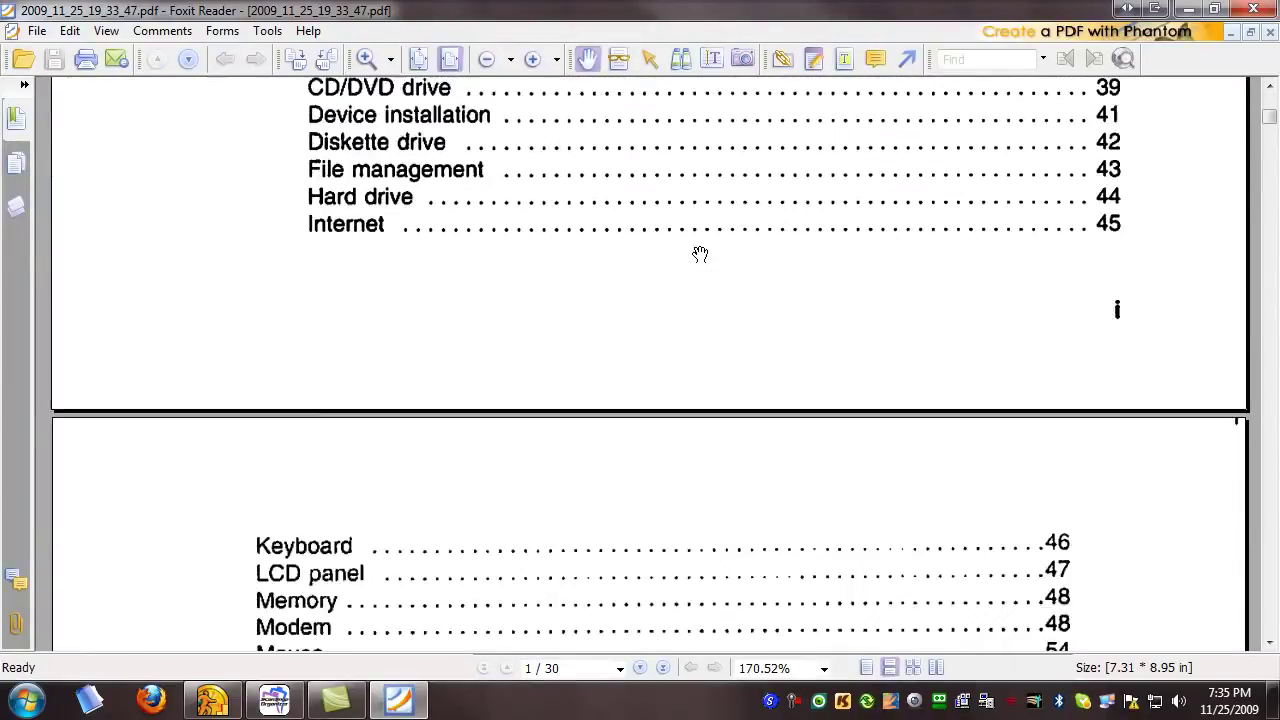
scroll(700, 254, "down", 10)
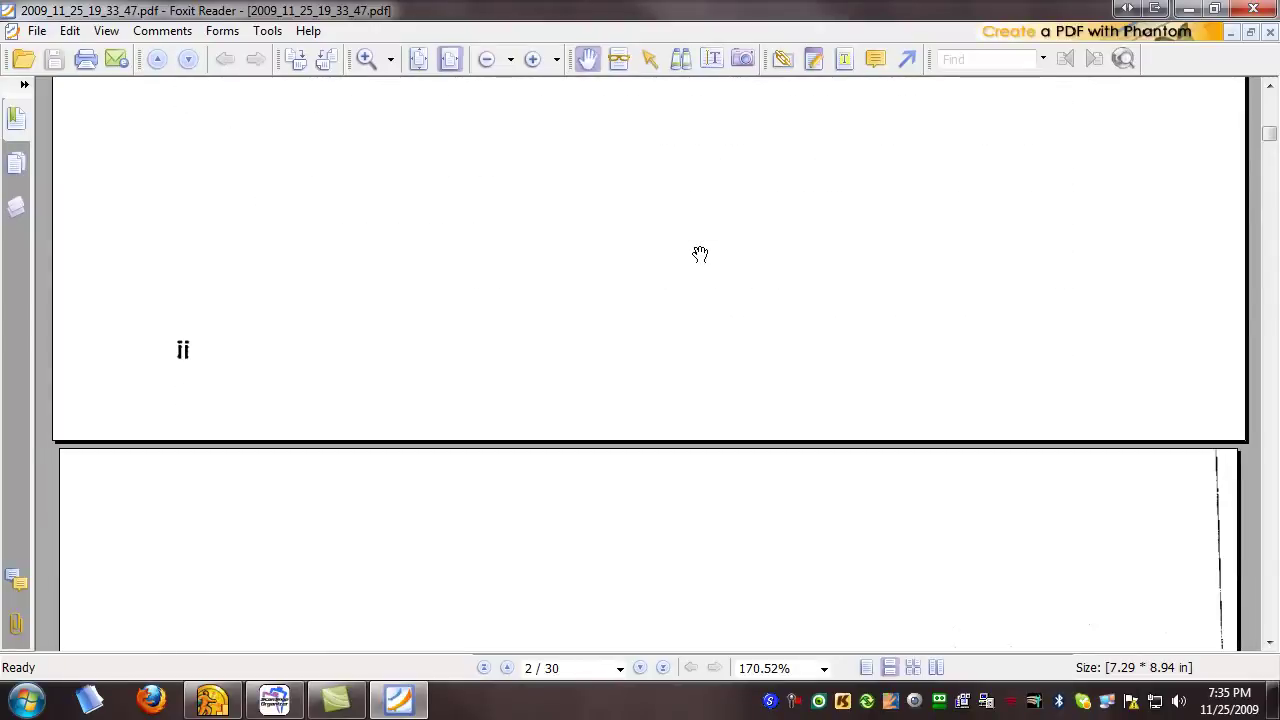
scroll(700, 254, "down", 3)
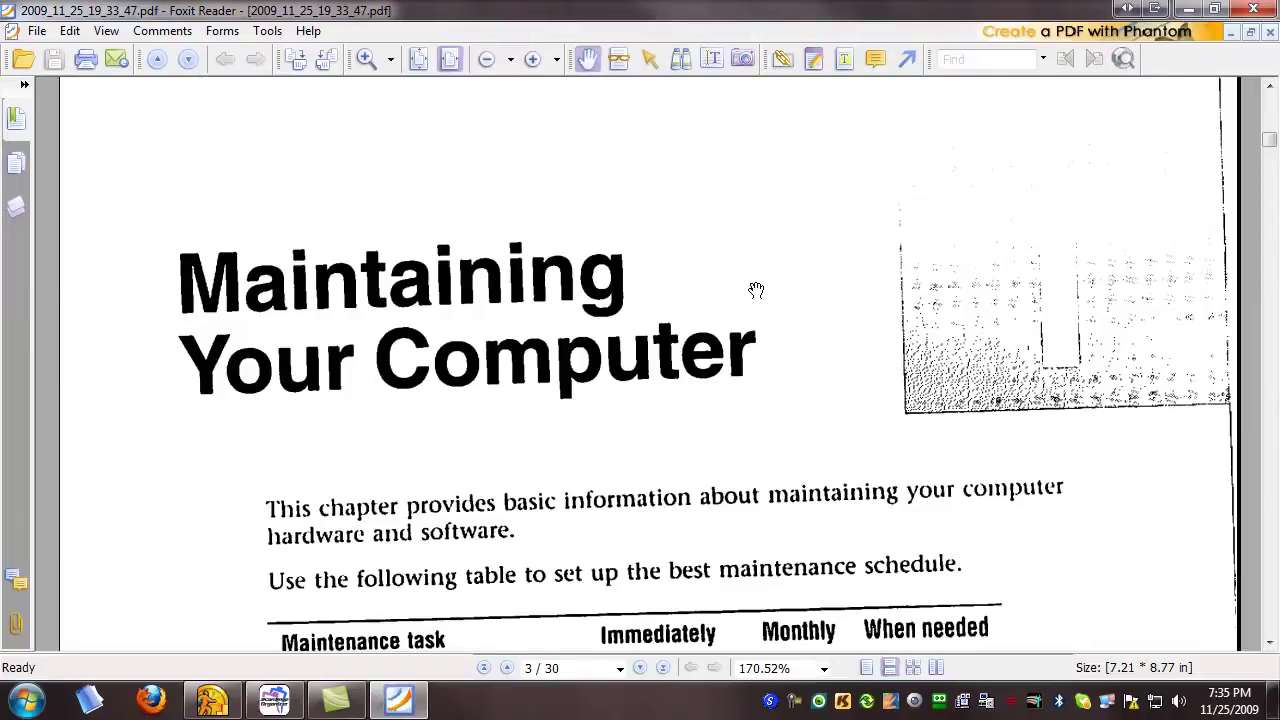
scroll(756, 290, "down", 20)
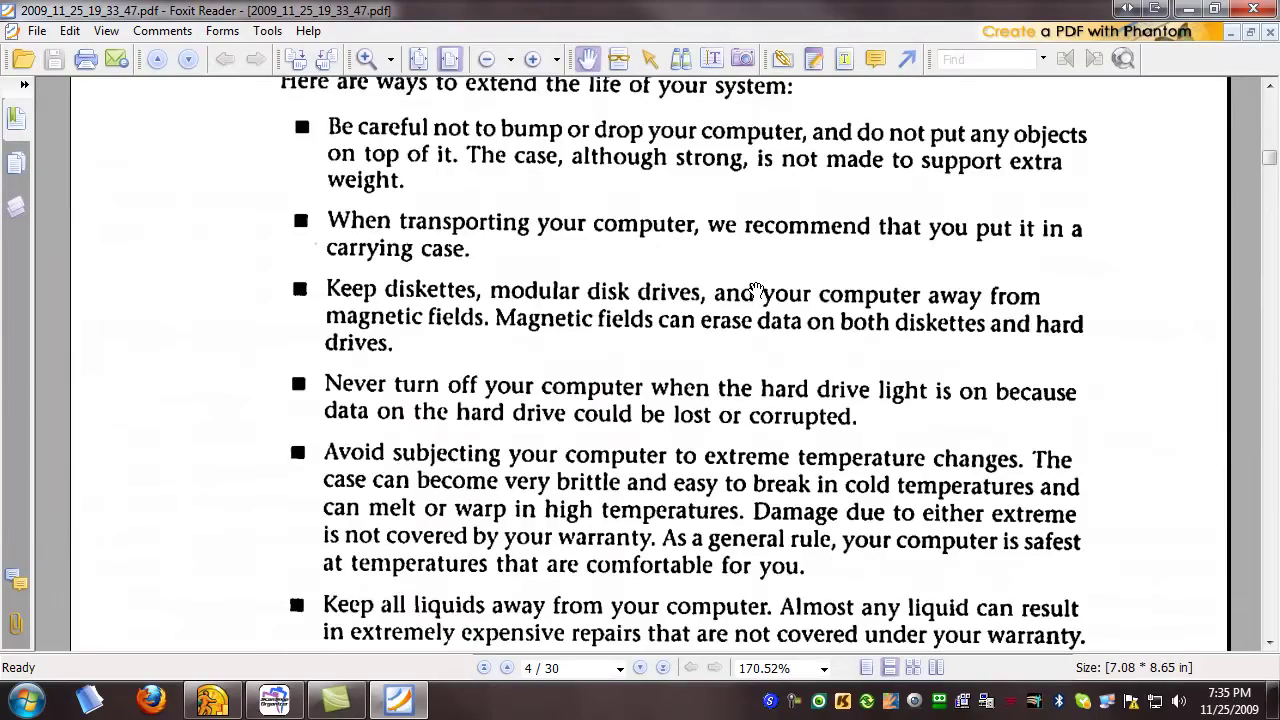
scroll(756, 290, "up", 3)
scroll(756, 290, "down", 15)
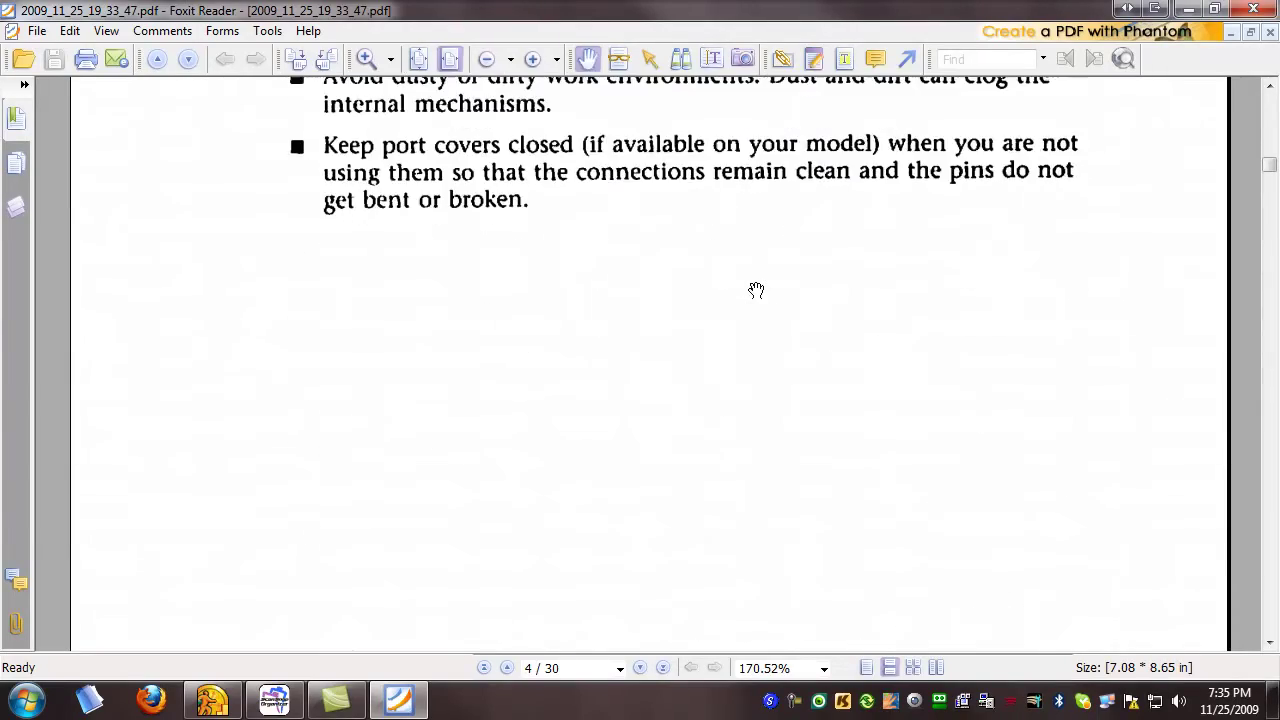
scroll(756, 290, "down", 5)
scroll(756, 290, "down", 20)
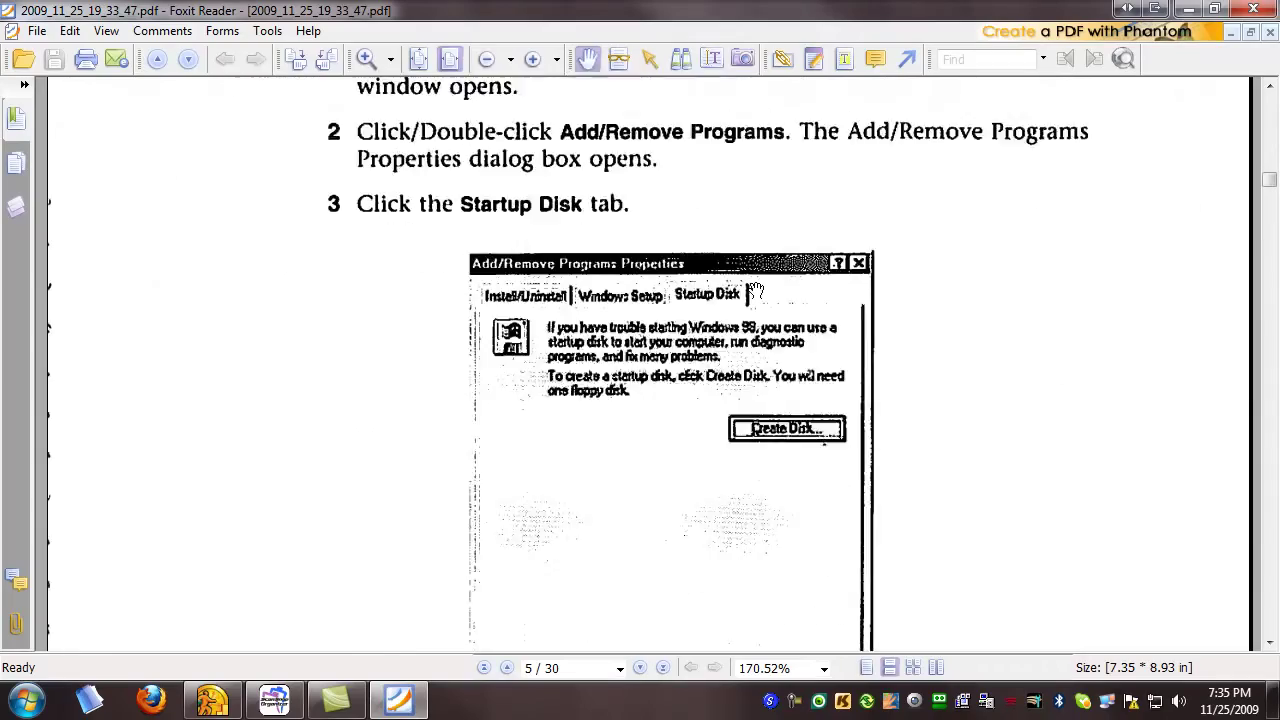
scroll(756, 290, "down", 5)
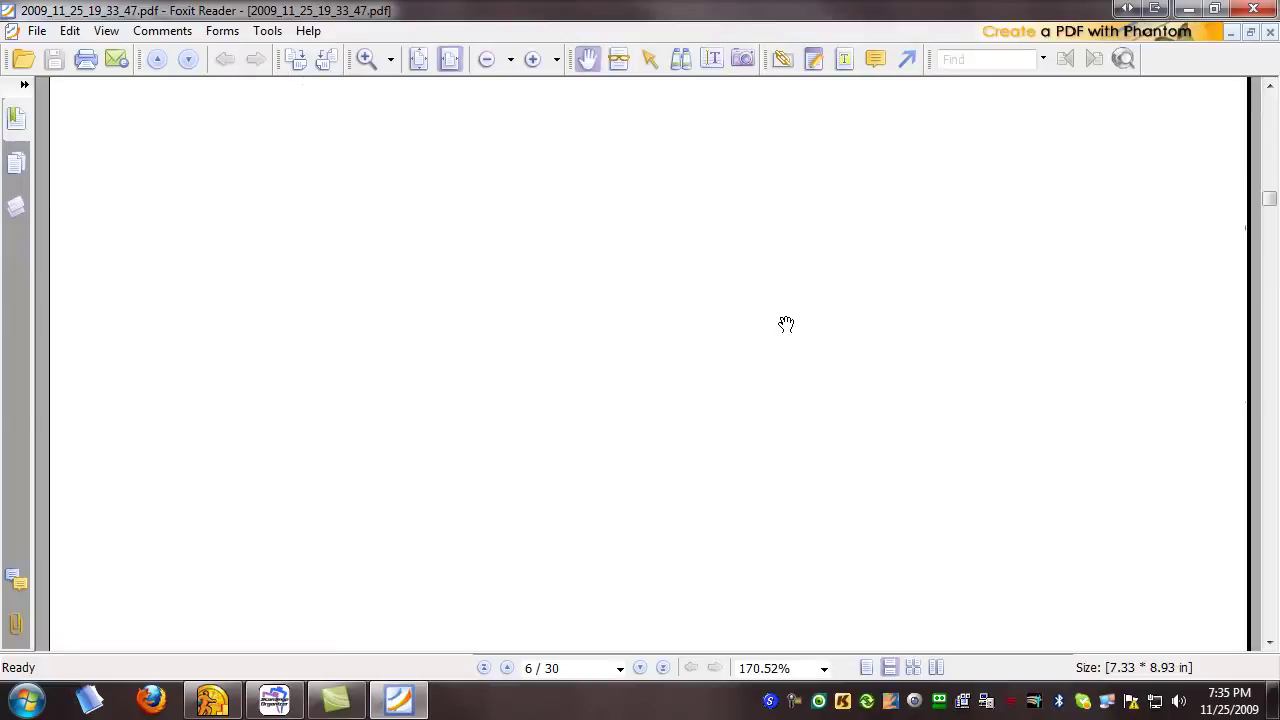
scroll(774, 524, "down", 15)
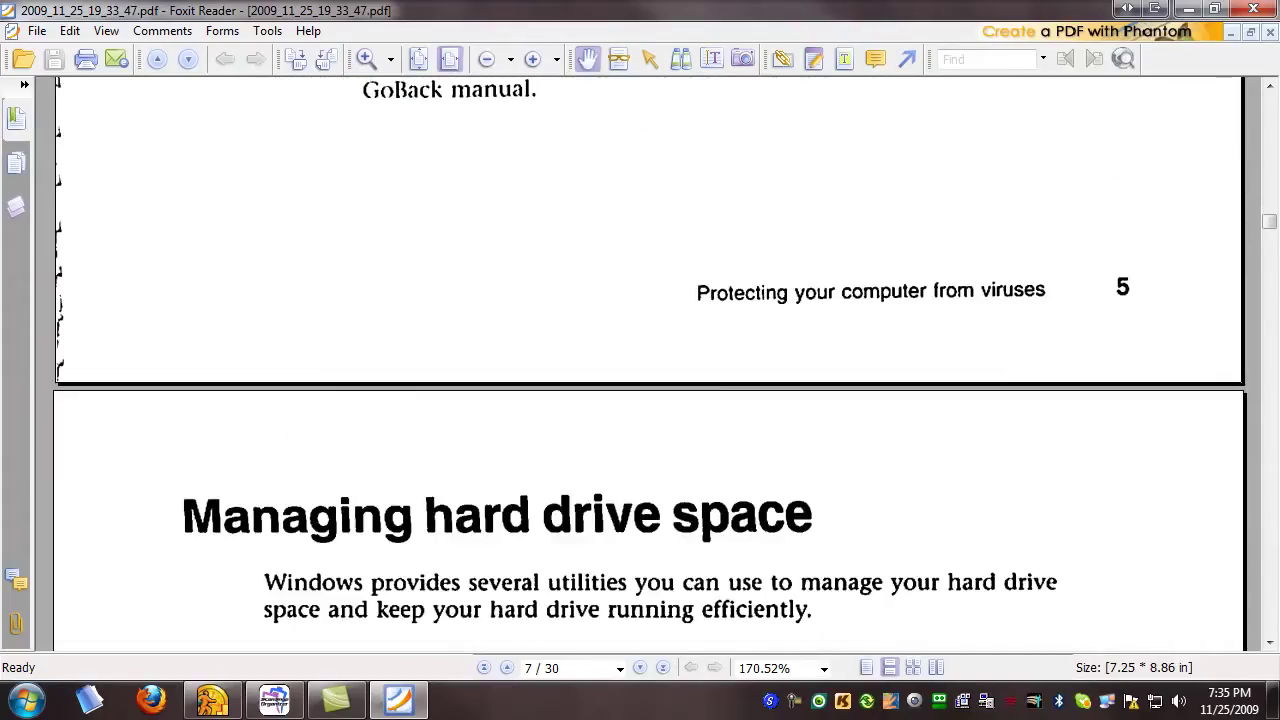
left_click(1253, 8)
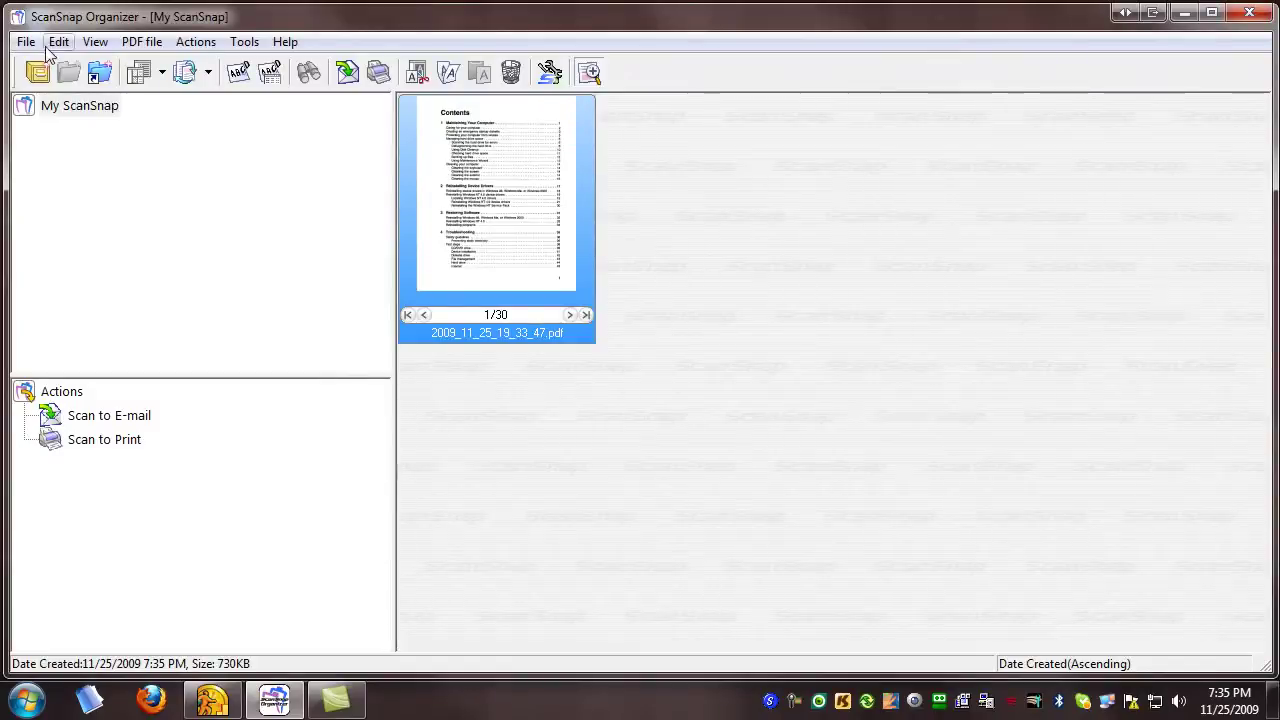
Check the available options for converting the scan into a searchable PDF.
left_click(141, 42)
mouse_move(212, 77)
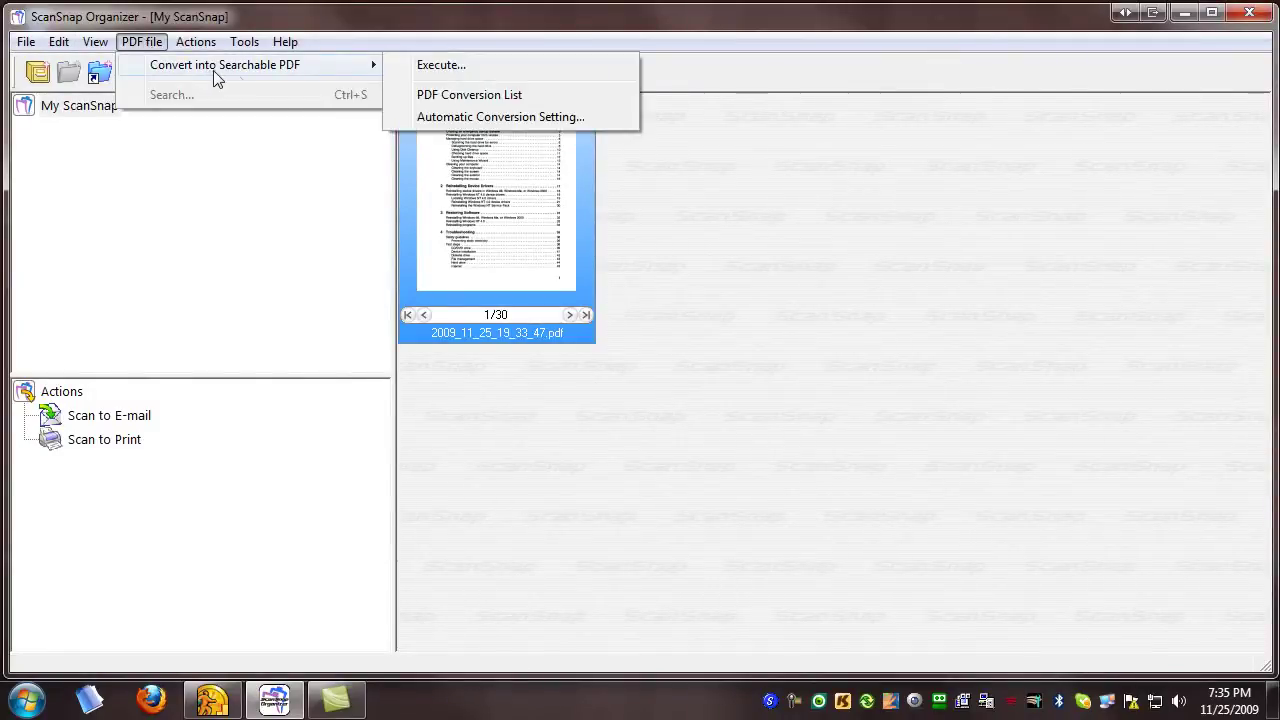
left_click(309, 186)
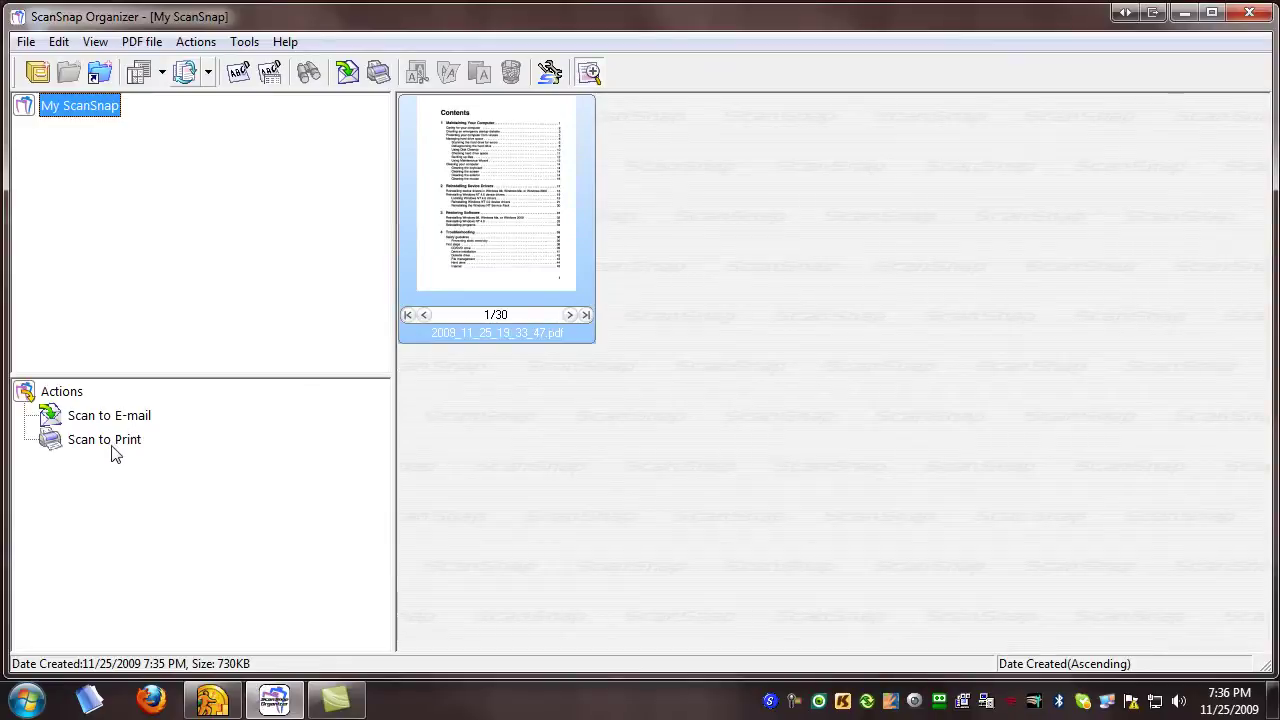
Check the options for new items and the file types available for import, and leave without importing anything.
left_click(26, 42)
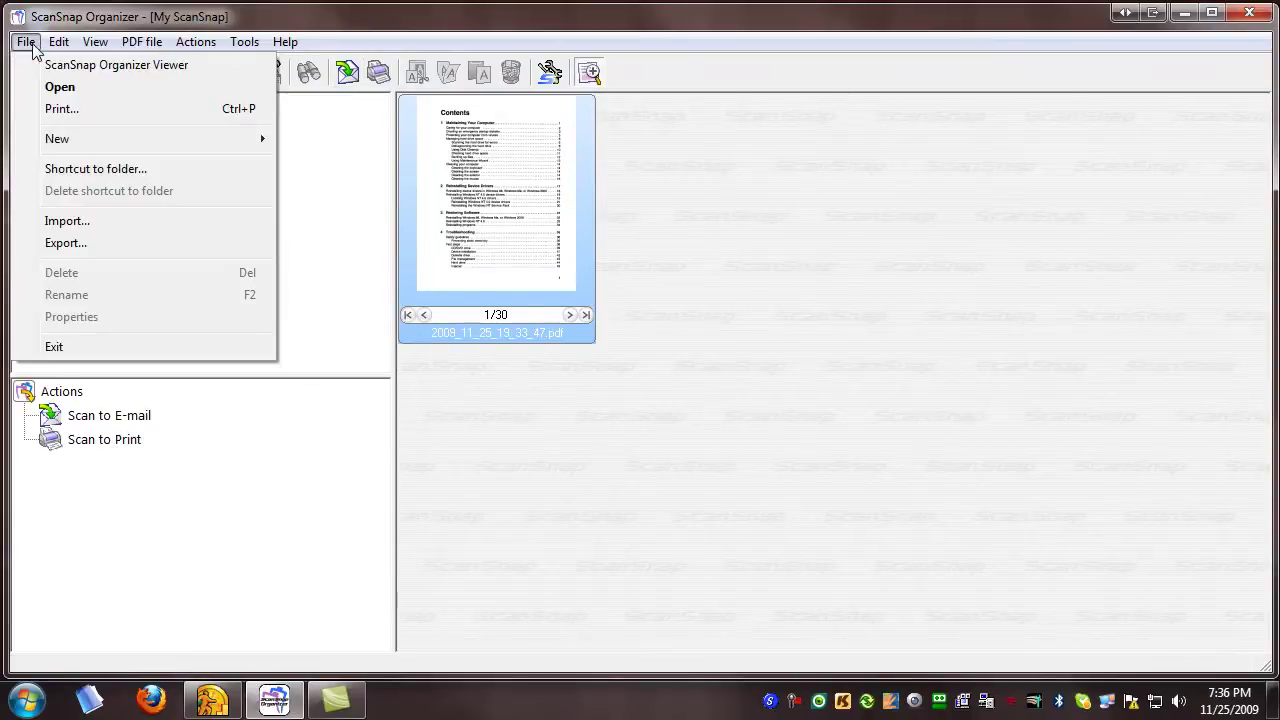
mouse_move(102, 141)
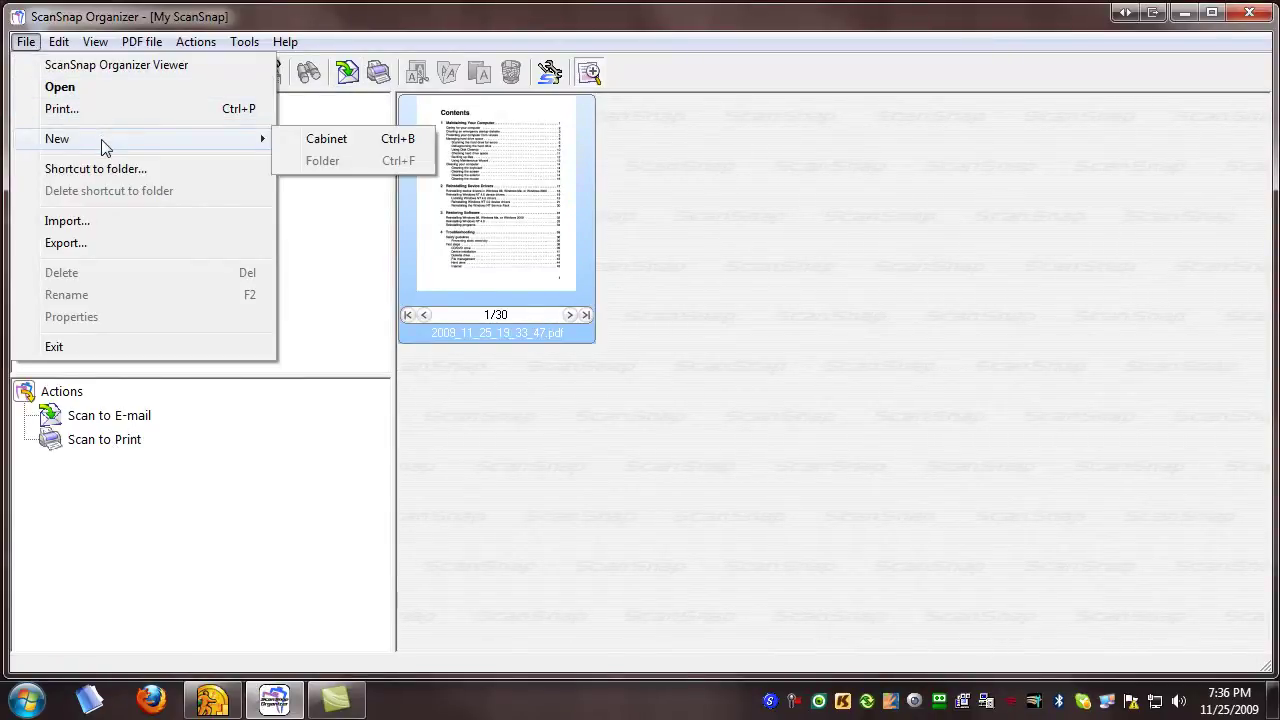
left_click(122, 221)
left_click(614, 456)
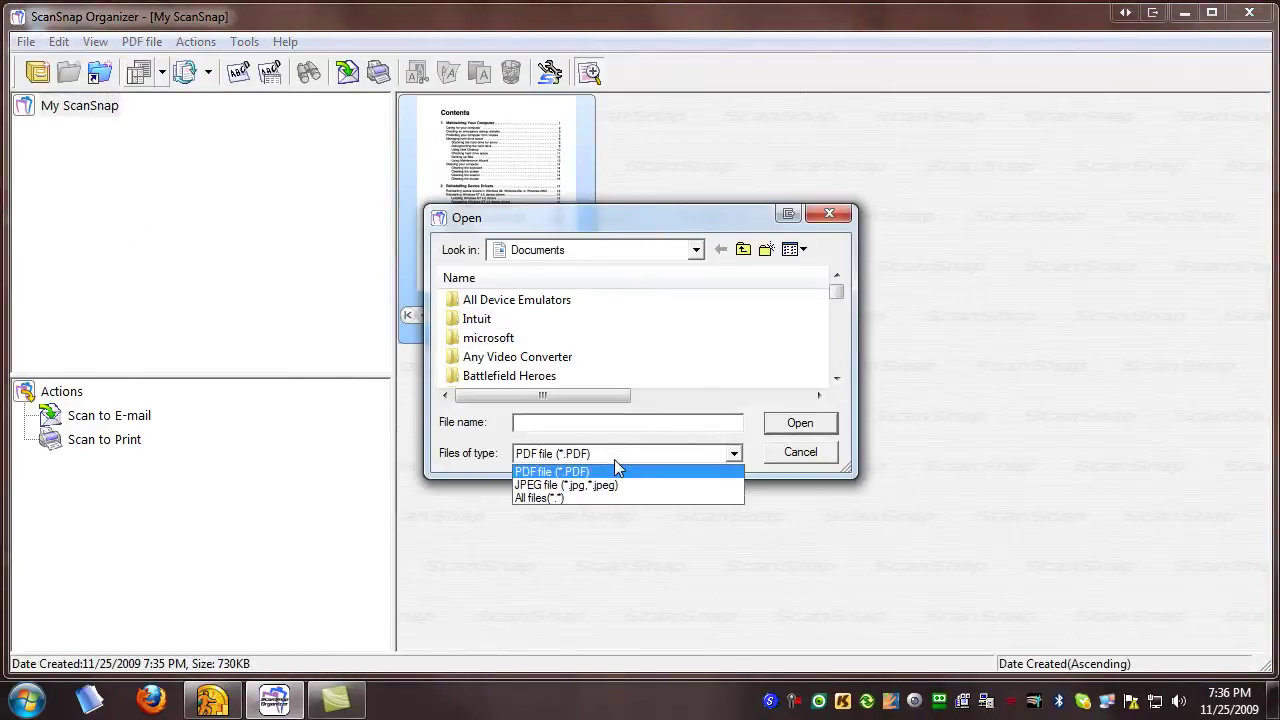
left_click(585, 472)
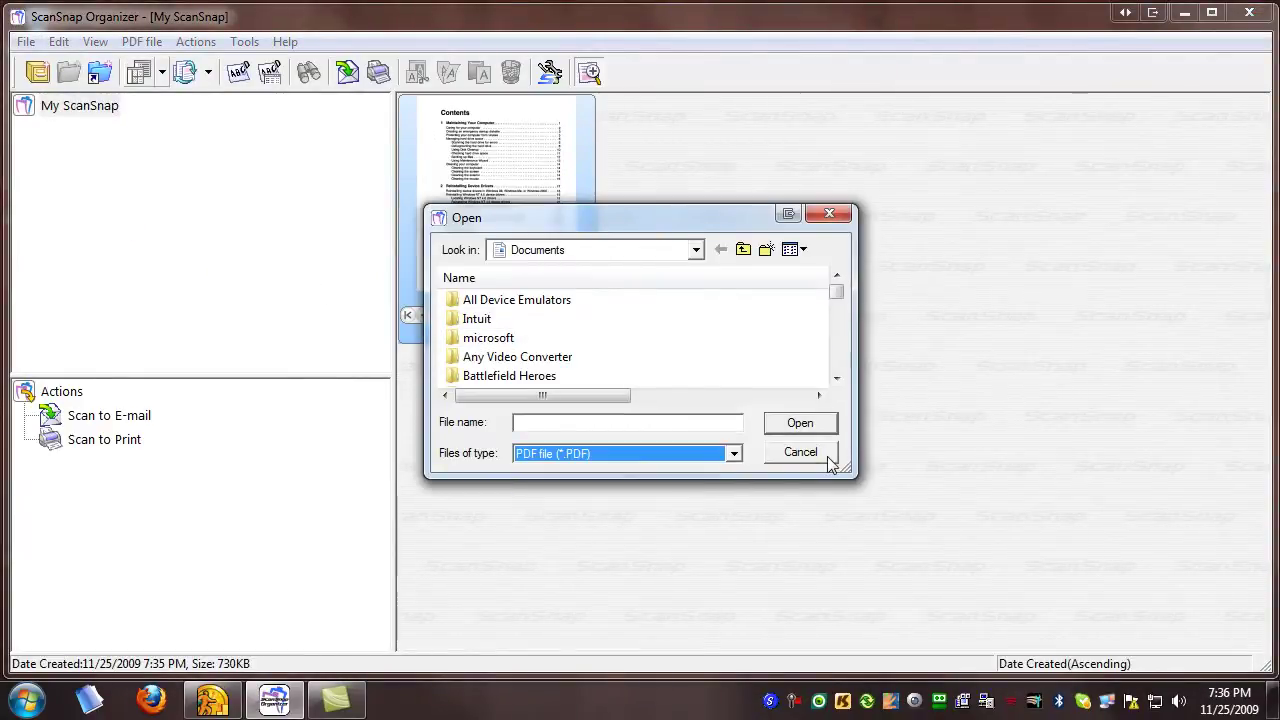
left_click(800, 452)
View the destination folder choices for exporting the scan, and leave without exporting.
left_click(26, 42)
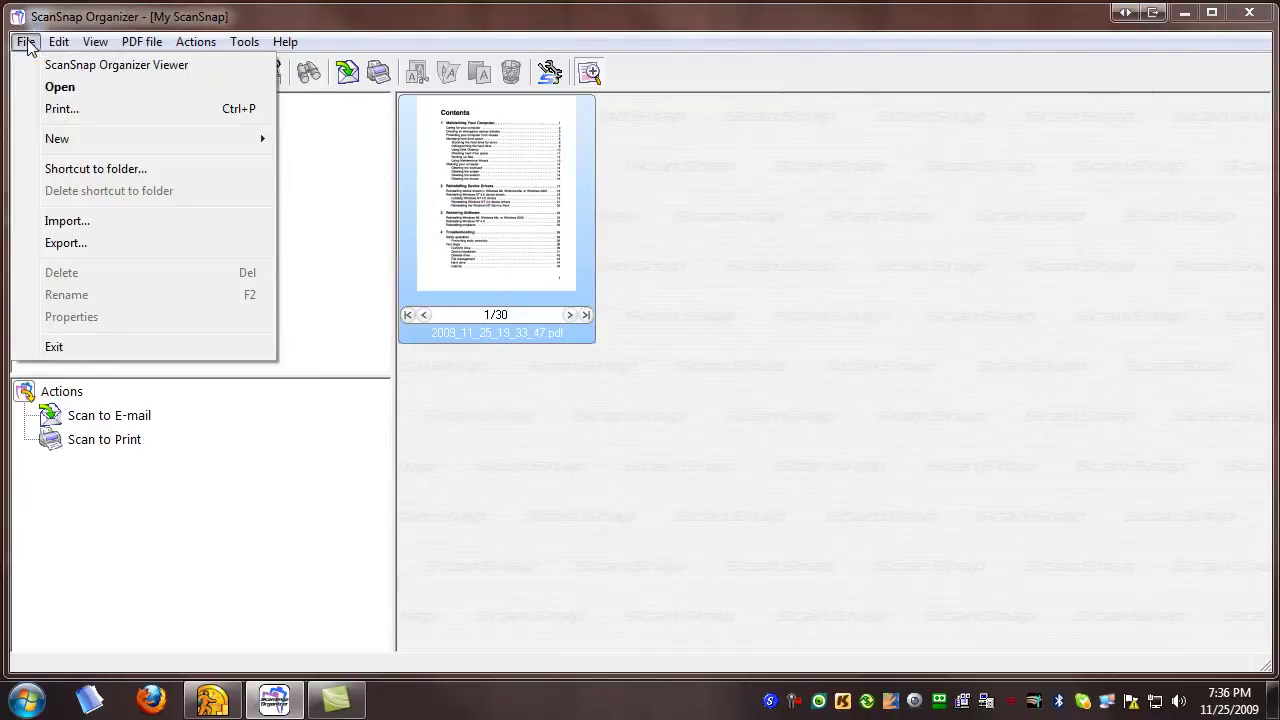
left_click(80, 246)
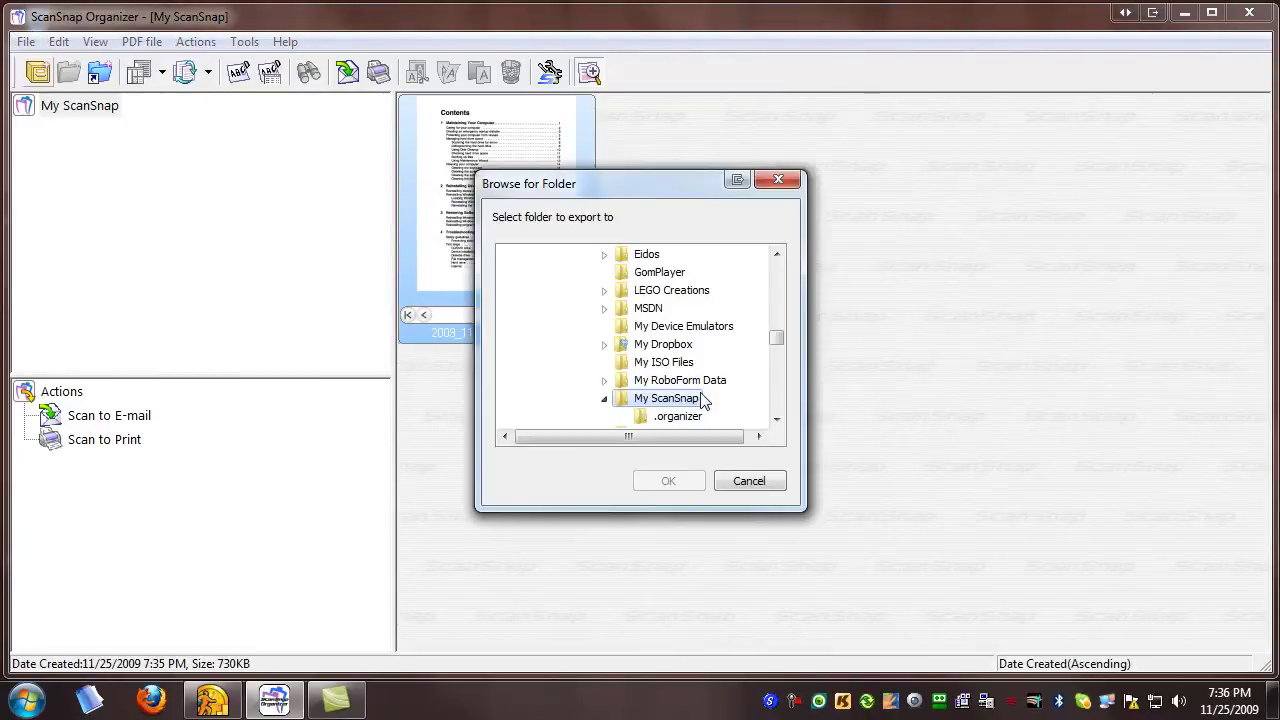
left_click(747, 481)
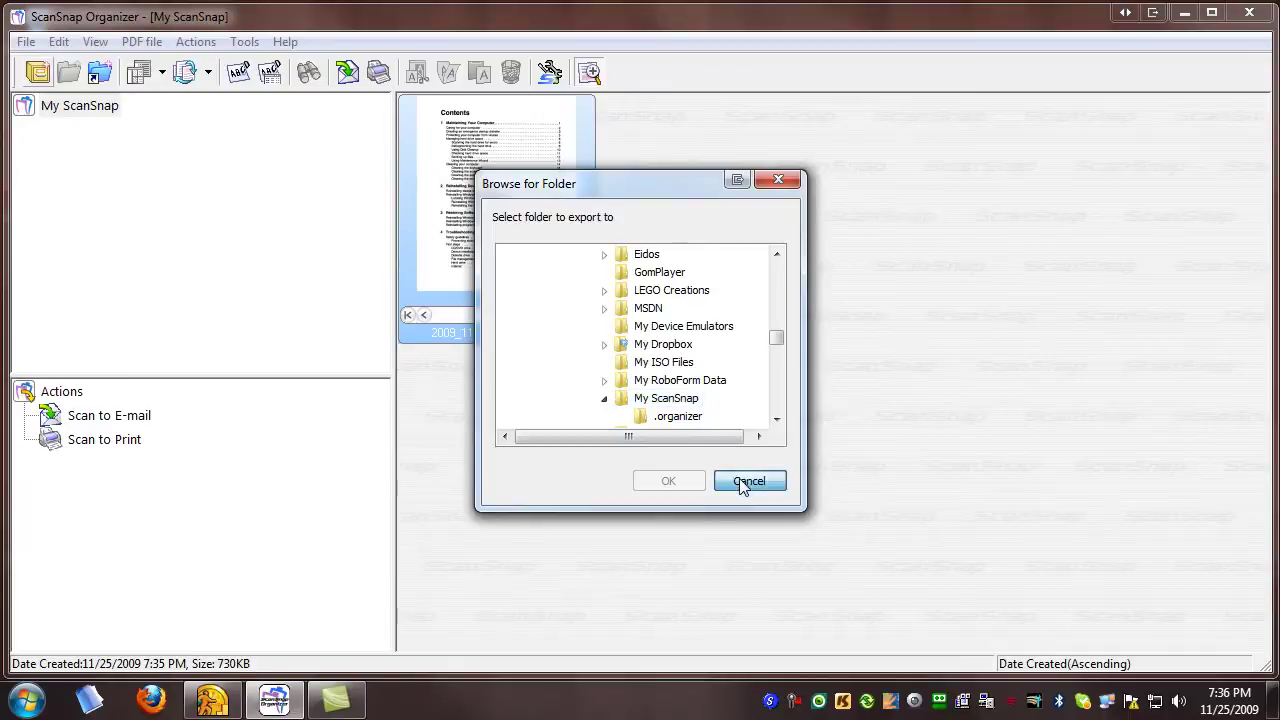
Open the SCAN Button Settings to reach the scan and save options.
left_click(183, 46)
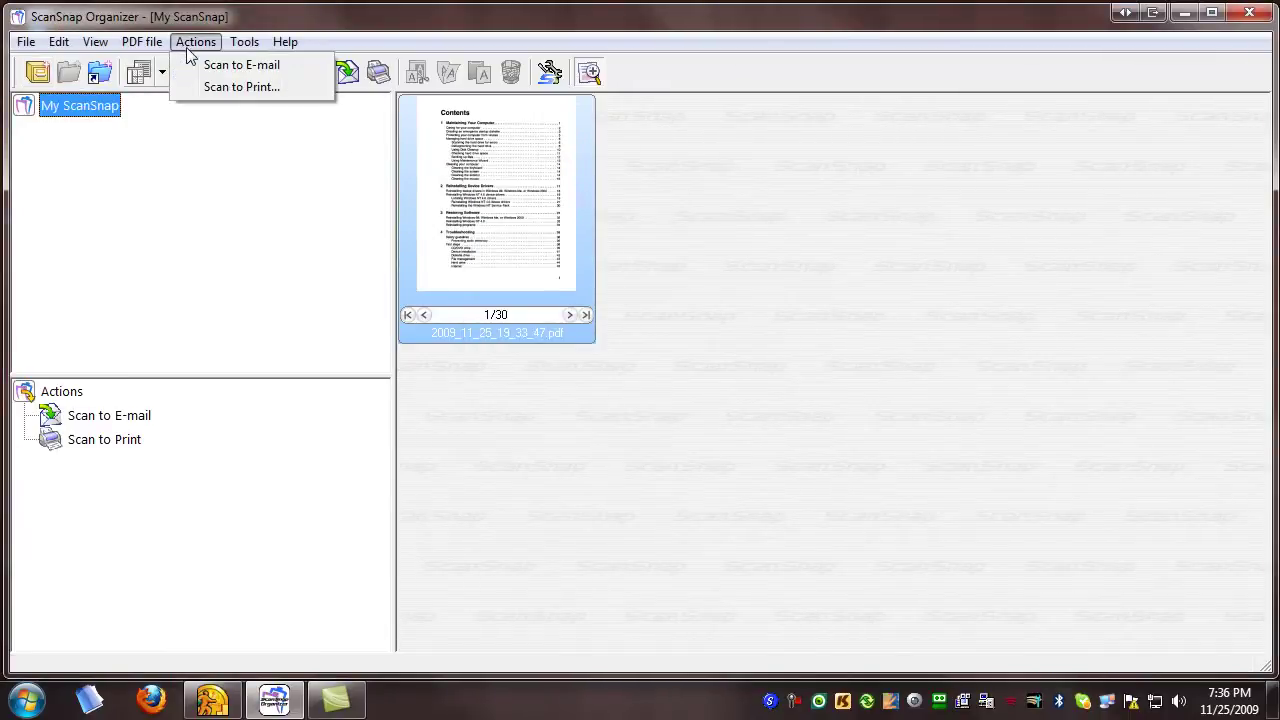
mouse_move(237, 48)
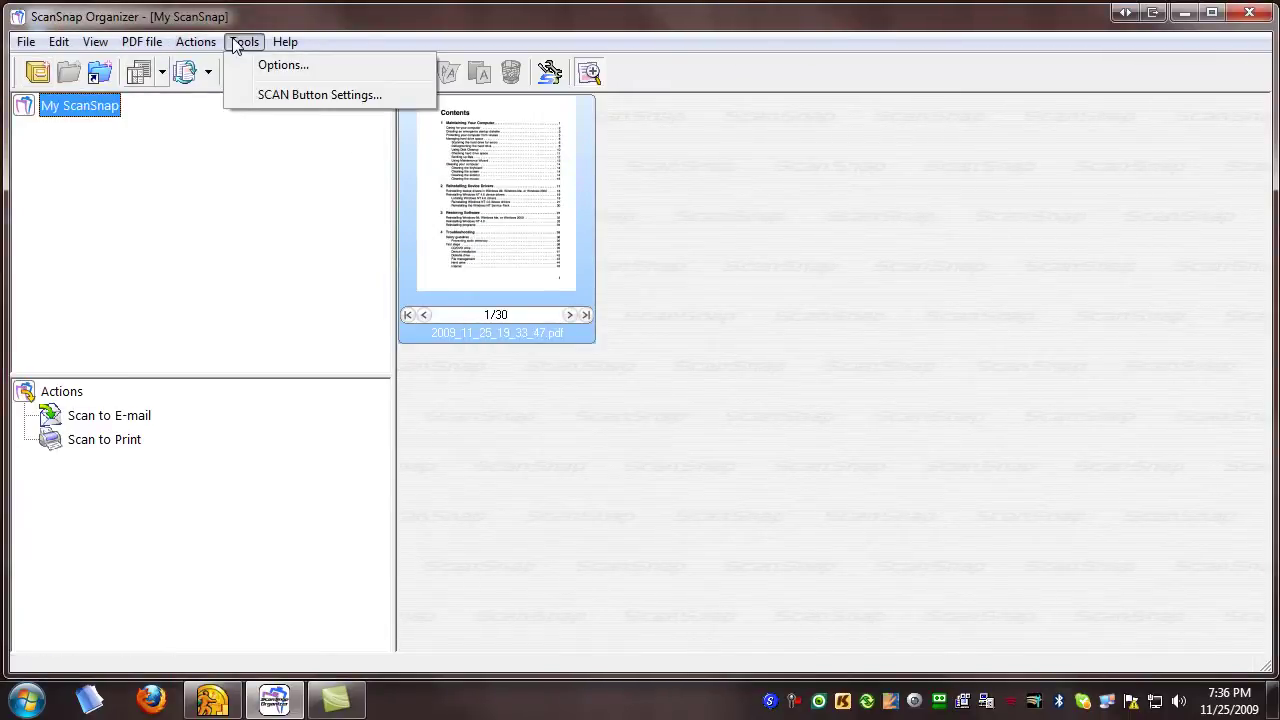
left_click(262, 95)
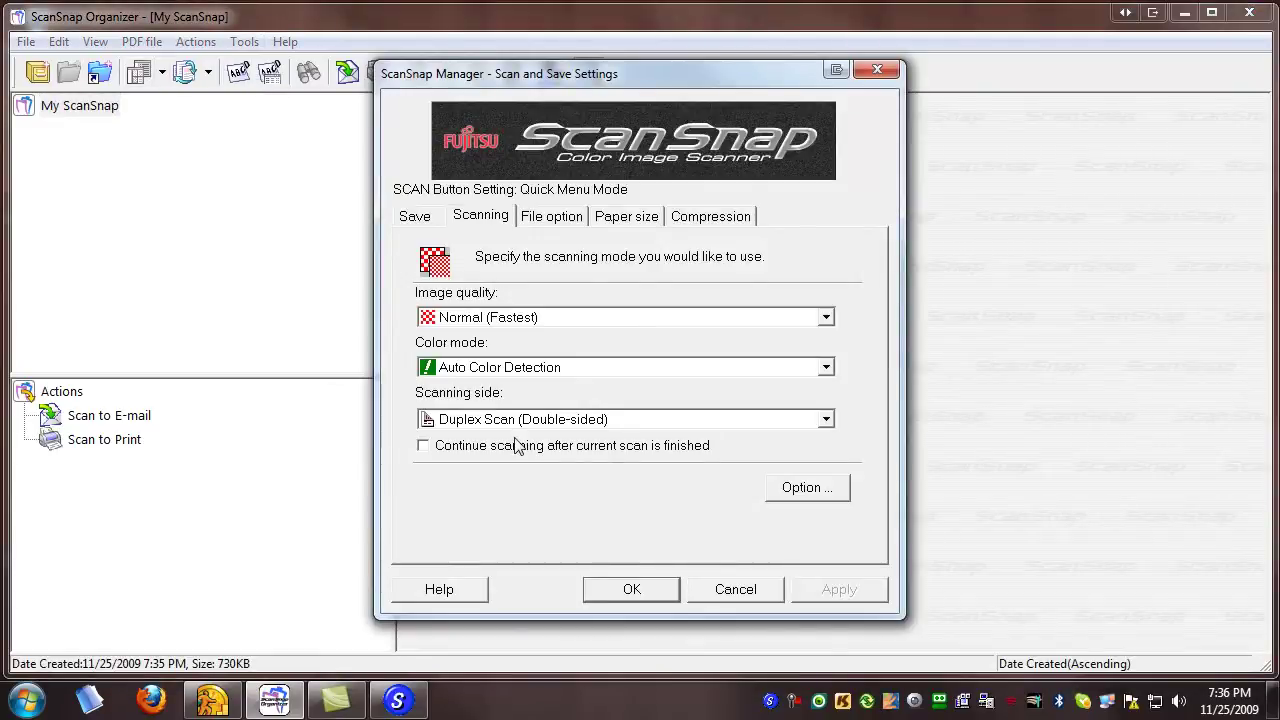
Review the available choices for image quality, color mode and scanning side without changing them.
left_click(516, 318)
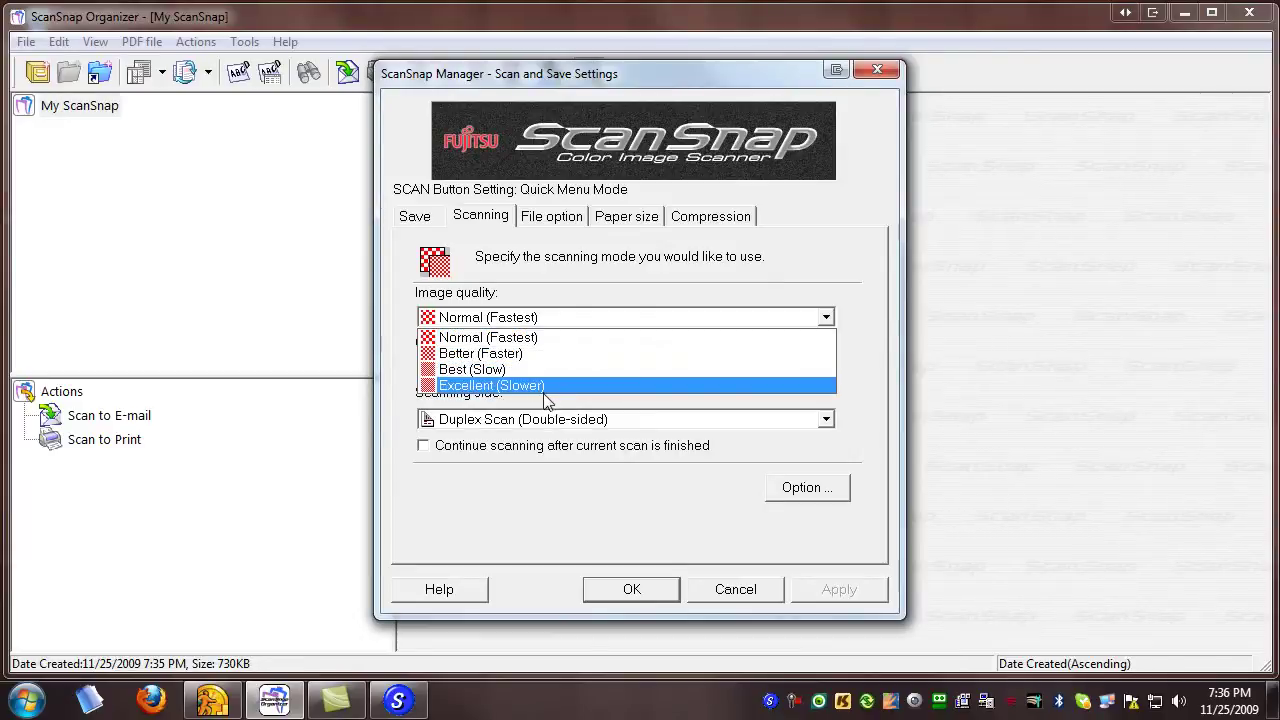
left_click(529, 503)
left_click(478, 370)
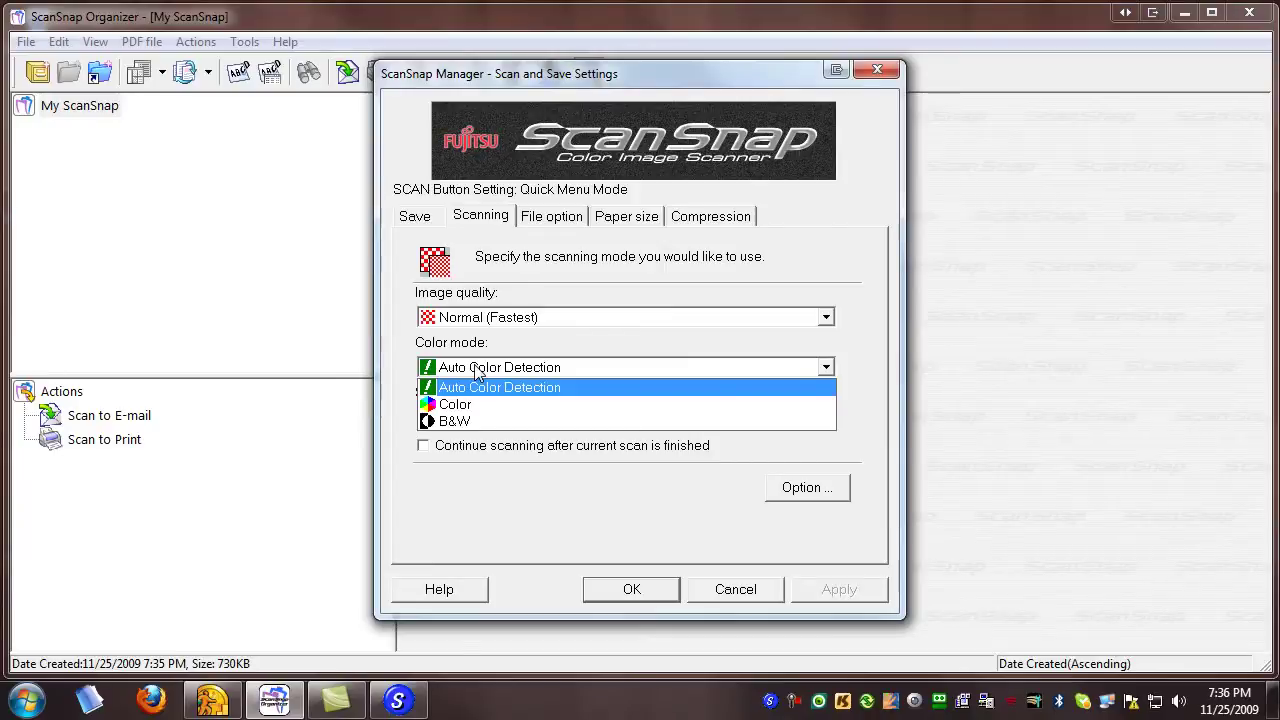
left_click(450, 486)
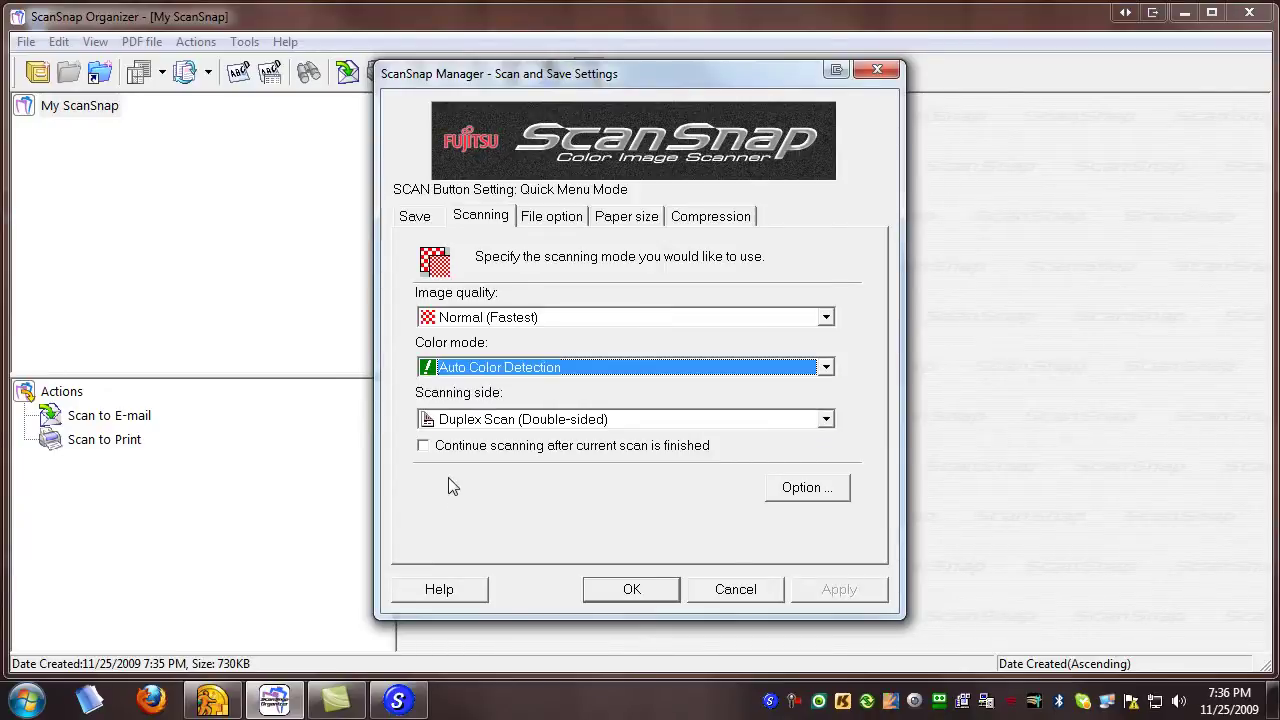
left_click(478, 422)
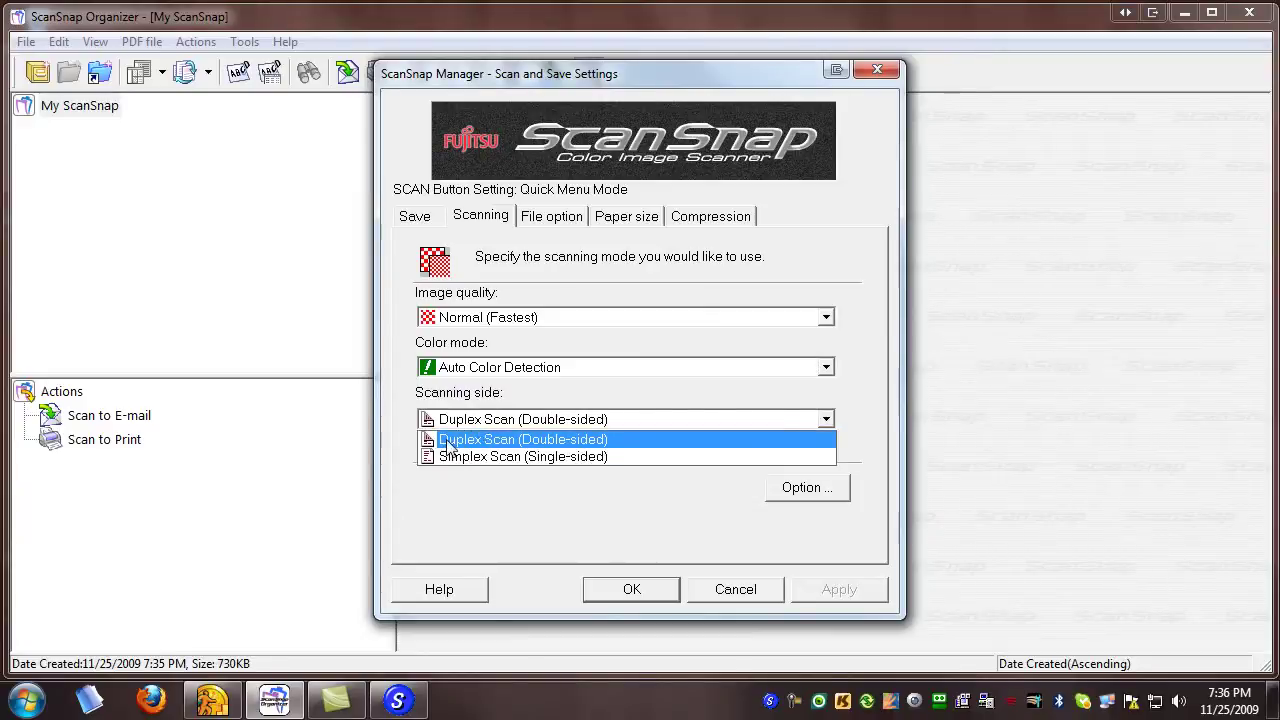
left_click(506, 512)
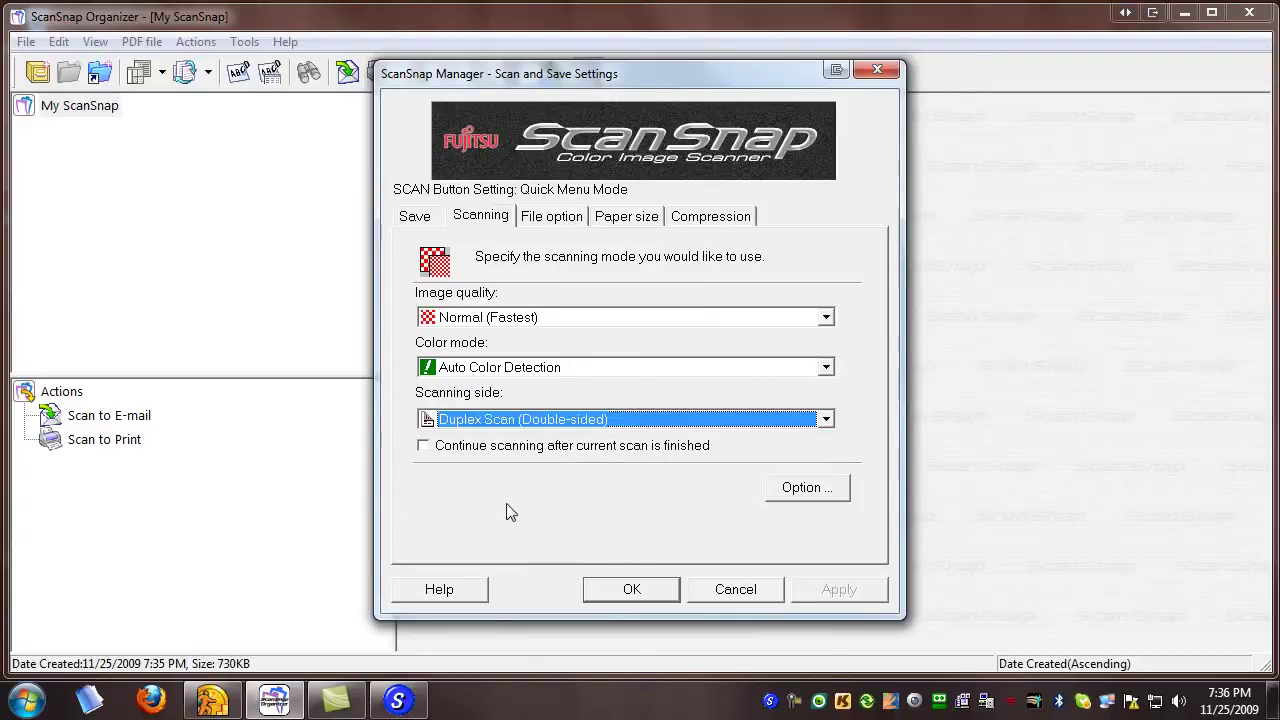
Enable Searchable PDF with OCR during scanning in the file options and accept the notice.
left_click(549, 218)
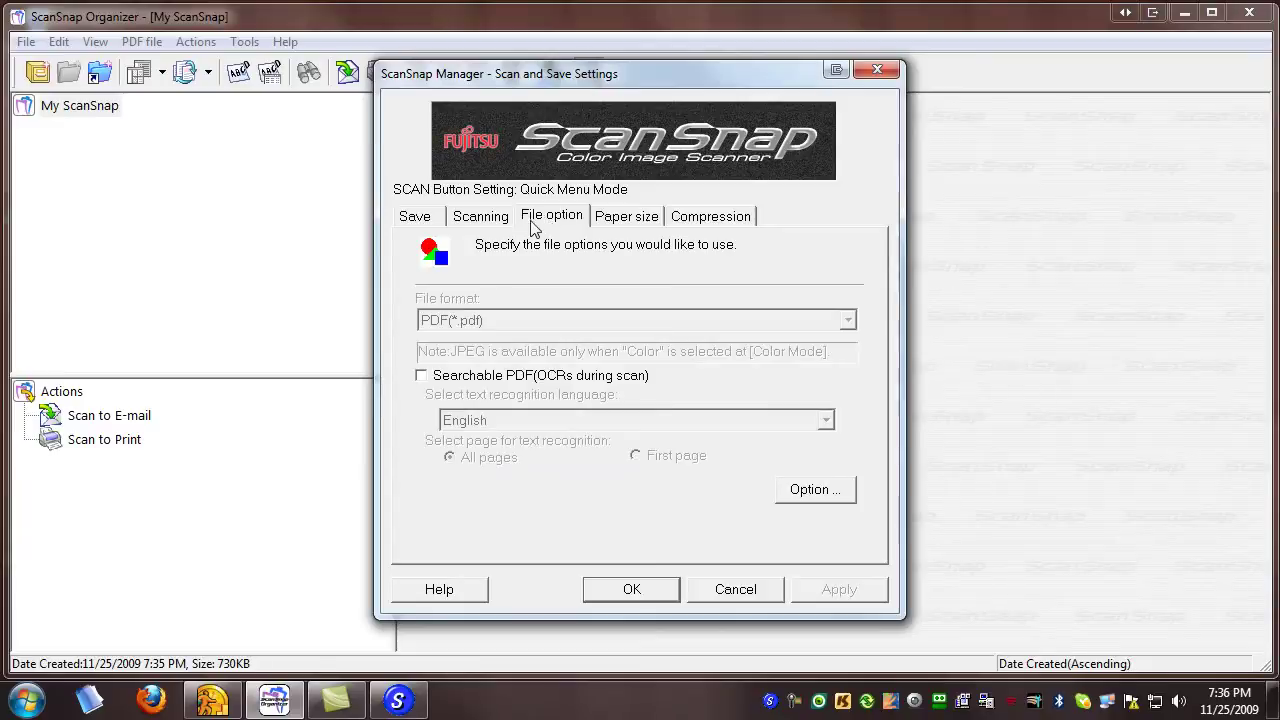
left_click(421, 376)
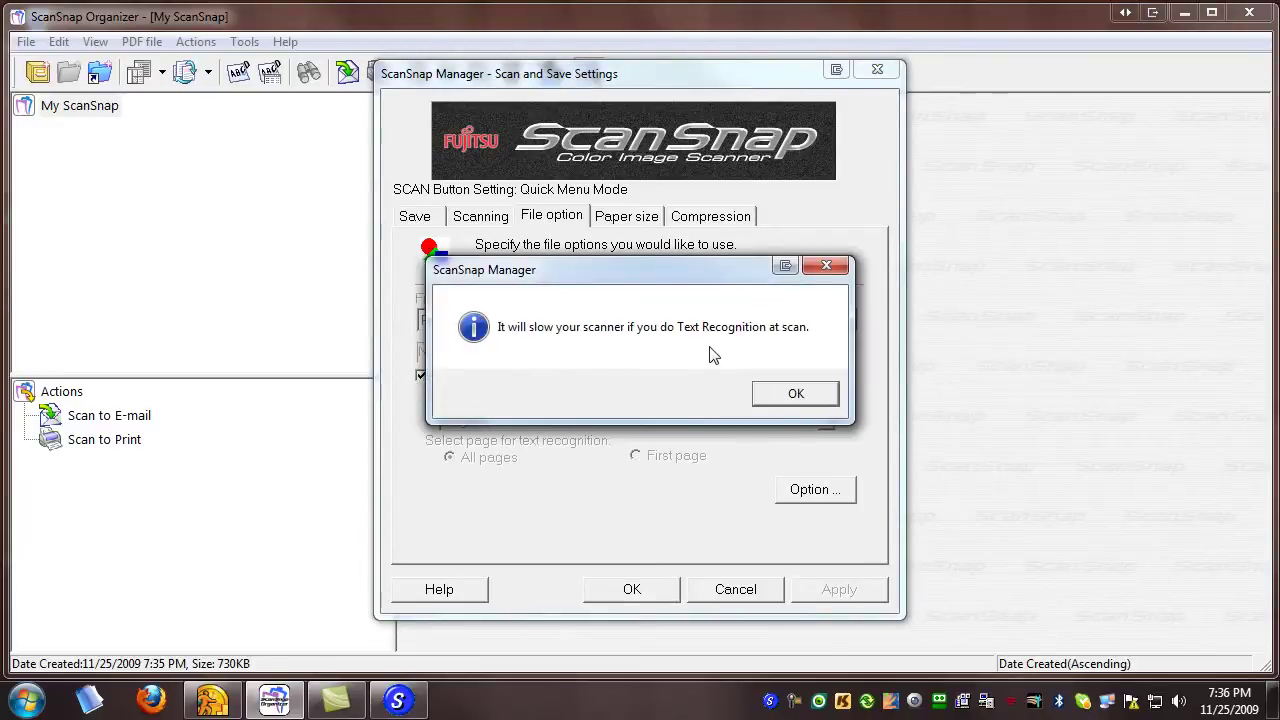
left_click(794, 396)
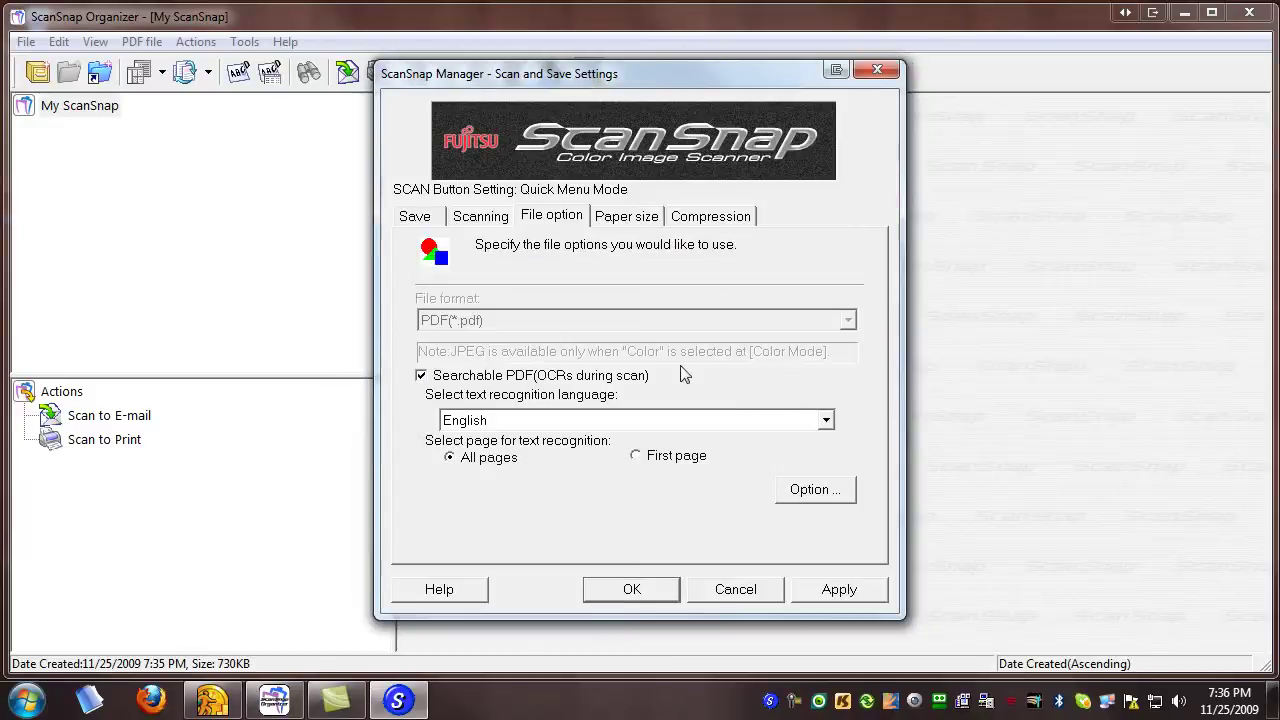
Review the available paper sizes, leaving the setting on Automatic detection.
left_click(632, 224)
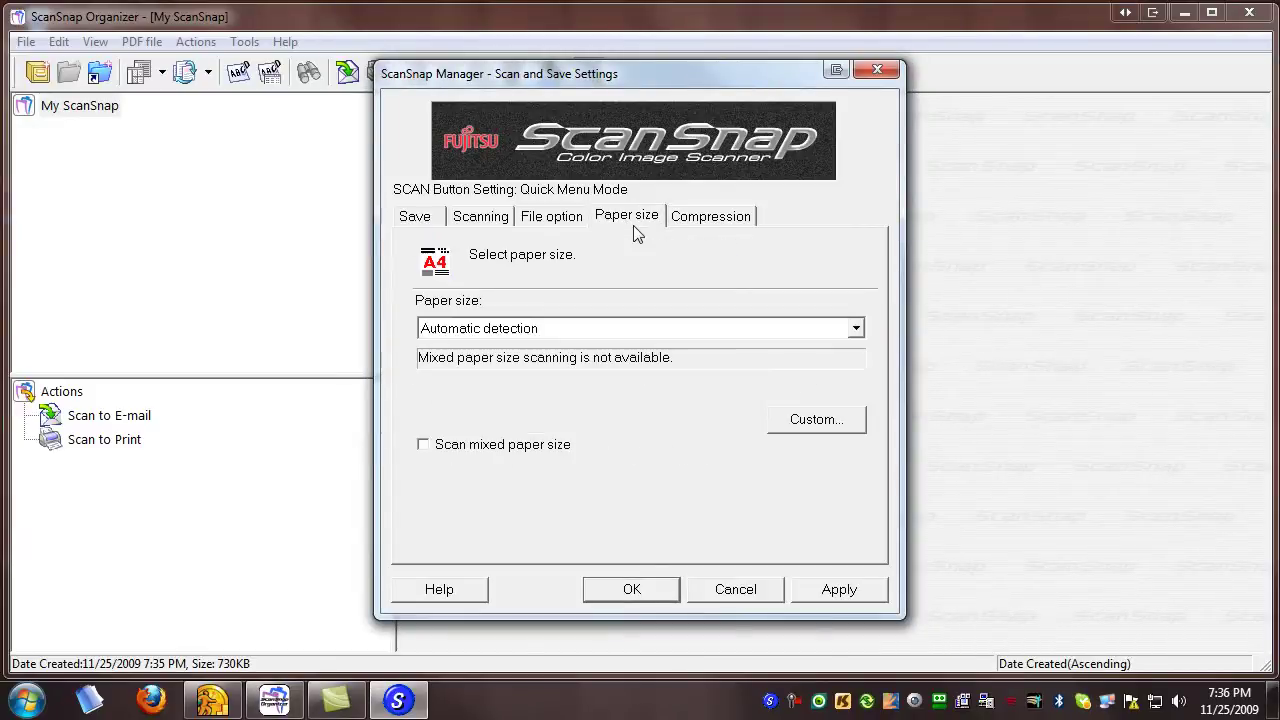
left_click(497, 333)
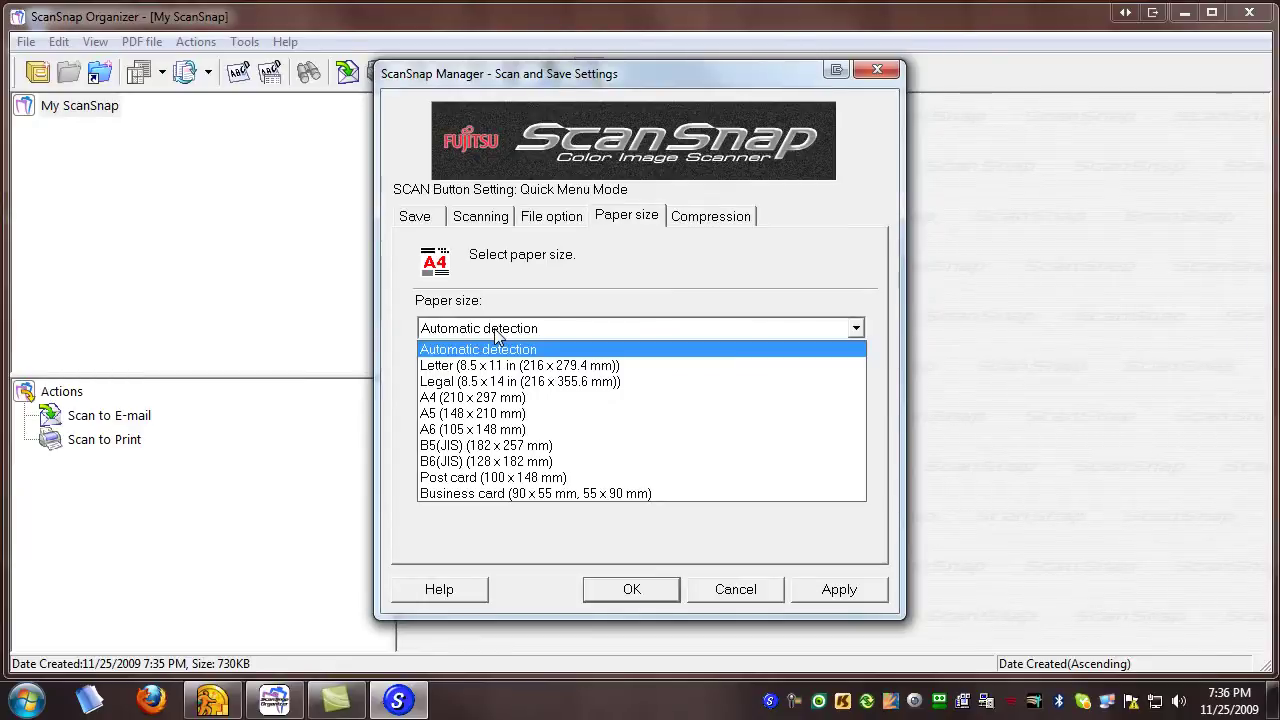
left_click(722, 227)
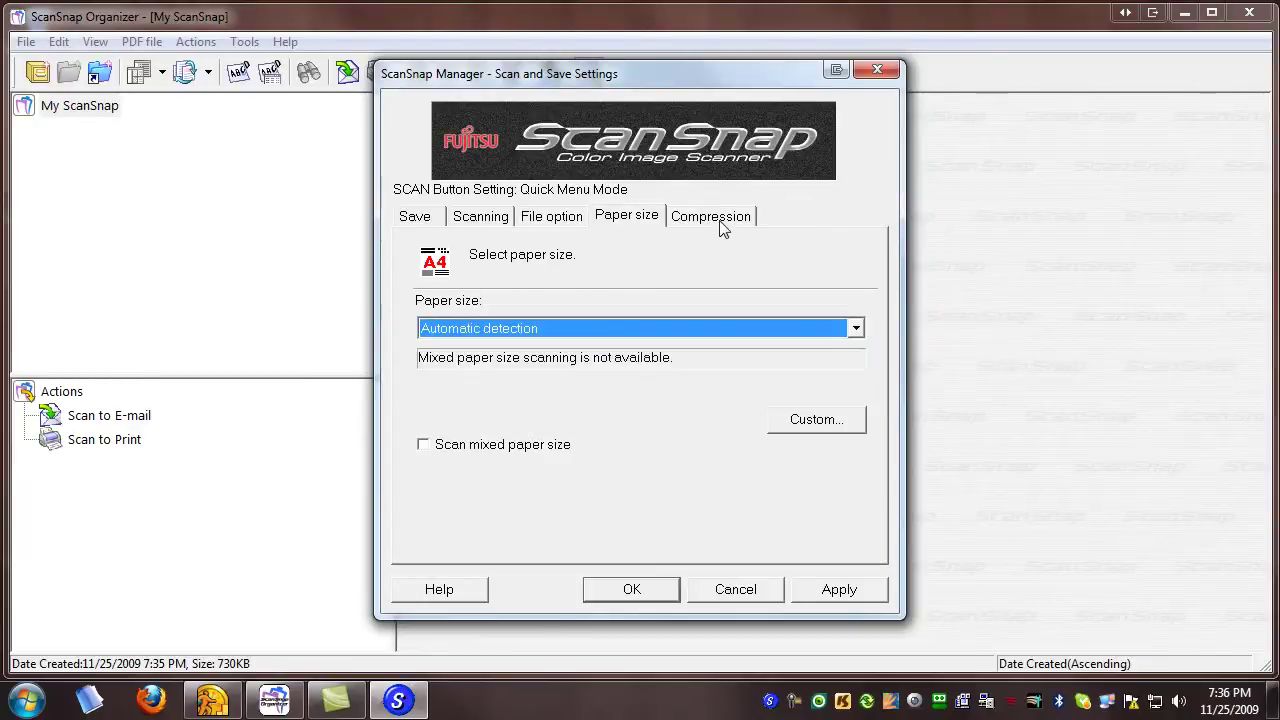
Review the paper size choices and the compression rate, leaving both as they are, and accept the scan and save settings.
left_click(450, 330)
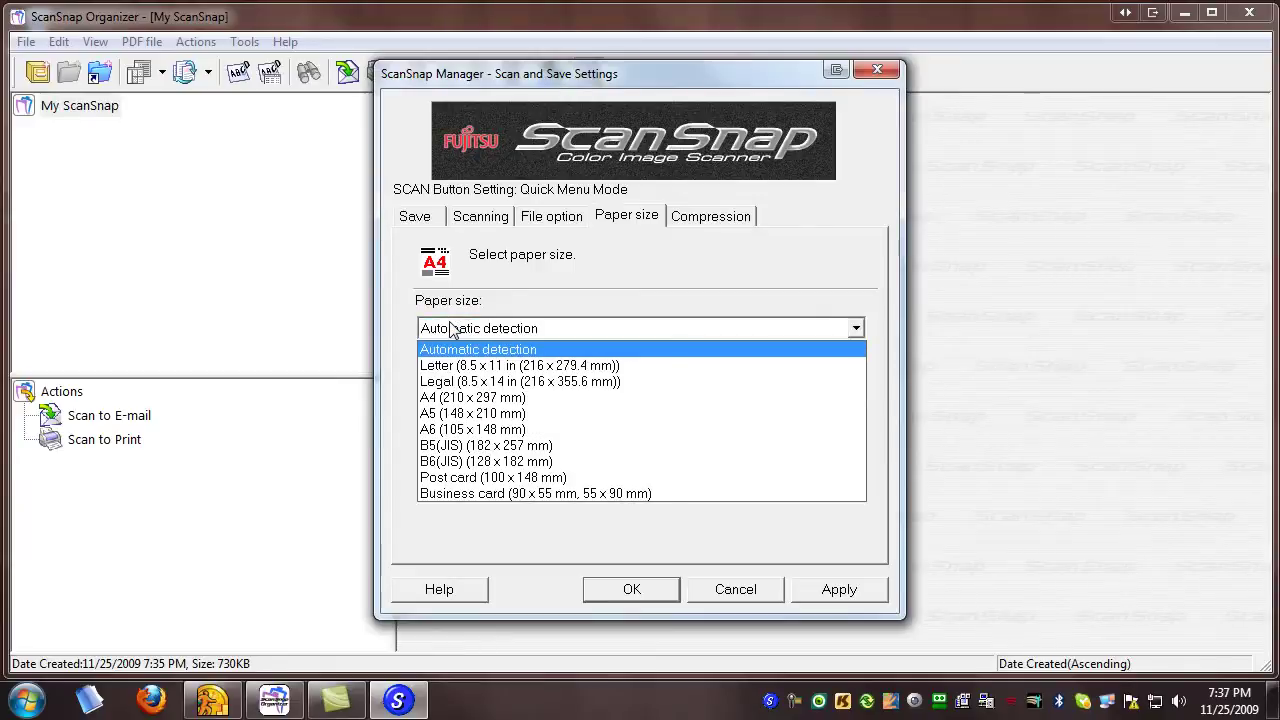
left_click(722, 226)
left_click(722, 226)
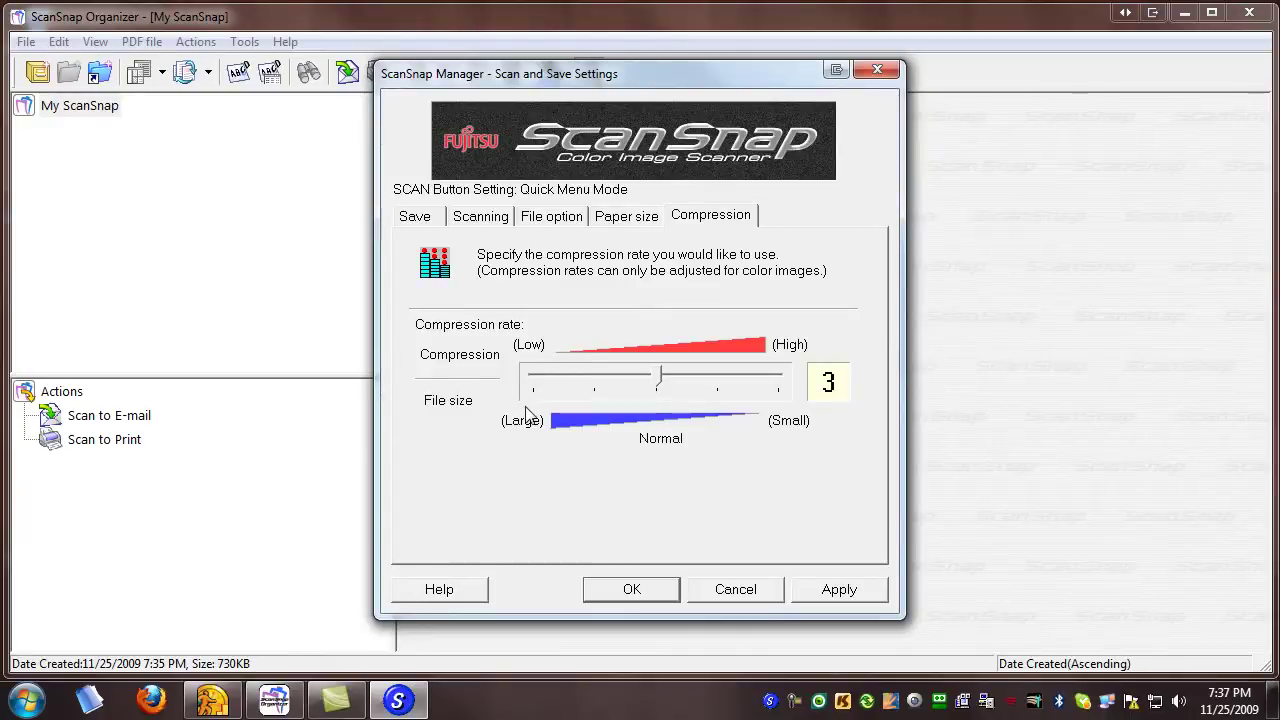
left_click(632, 589)
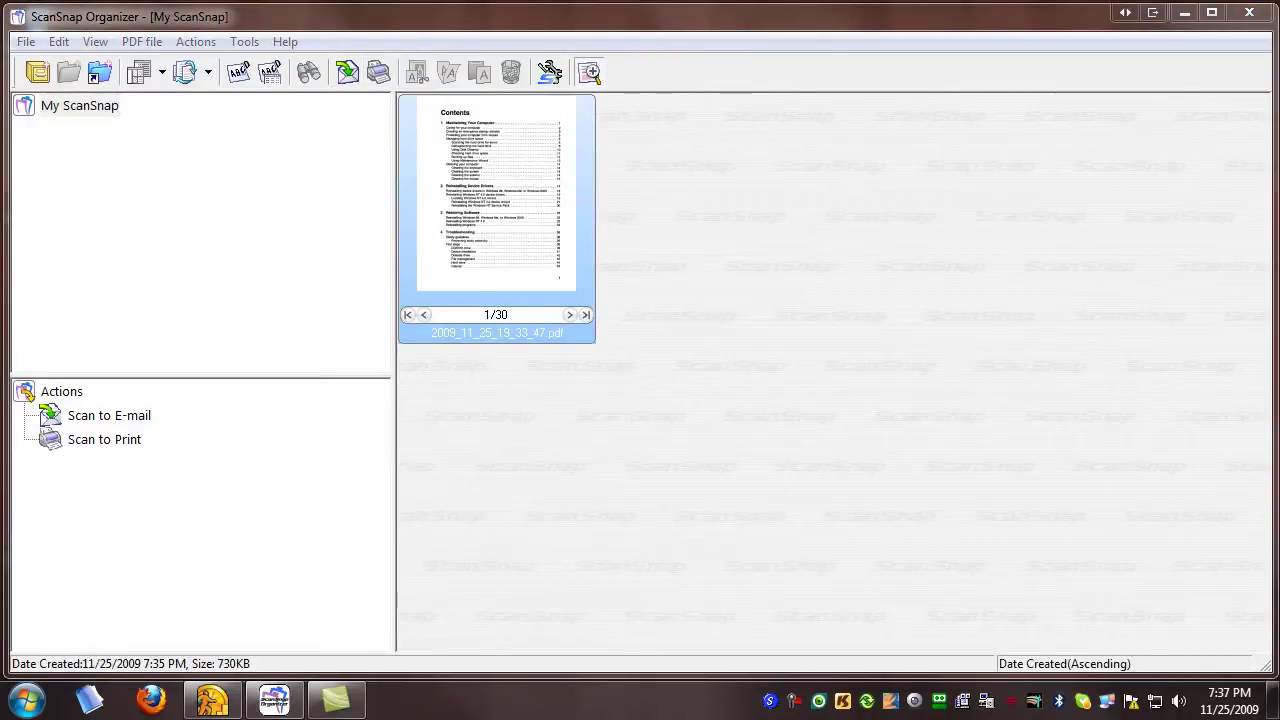
Switch to Windows Explorer to view the Documents library, close it and return to the scanned PDF in ScanSnap Organizer.
left_click(27, 700)
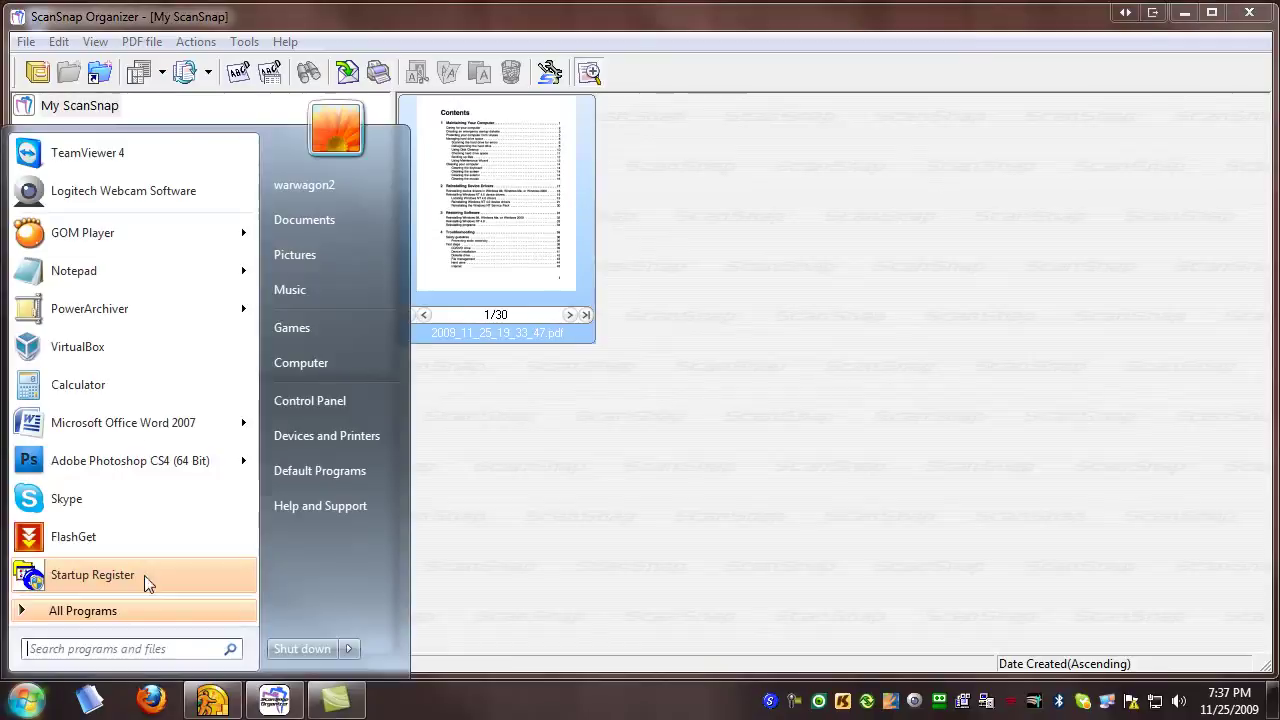
left_click(342, 221)
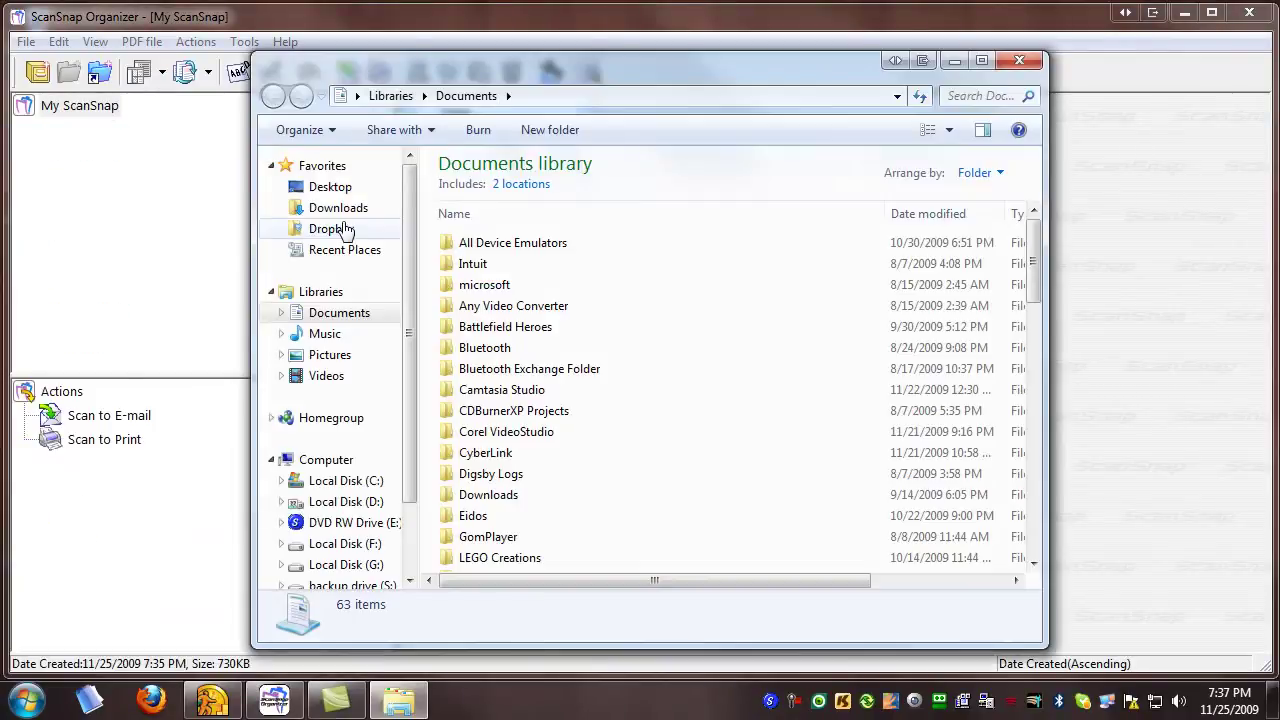
left_click(1020, 60)
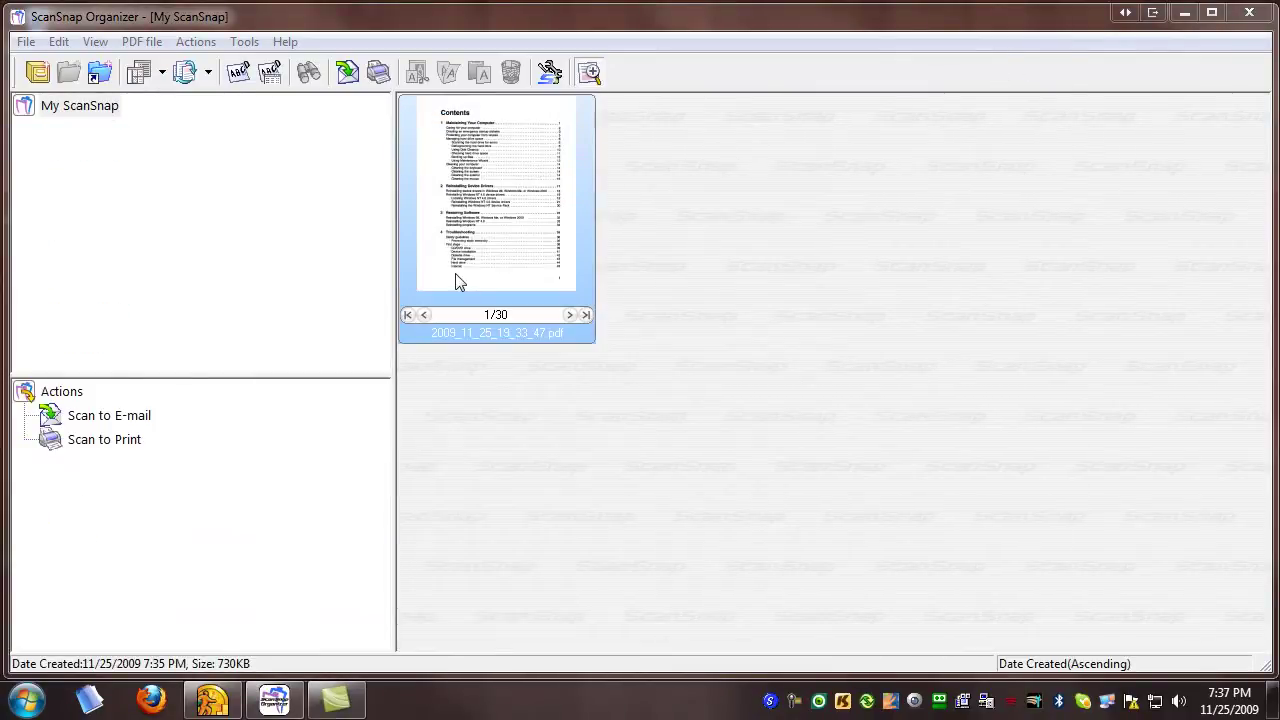
left_click(37, 700)
left_click(781, 566)
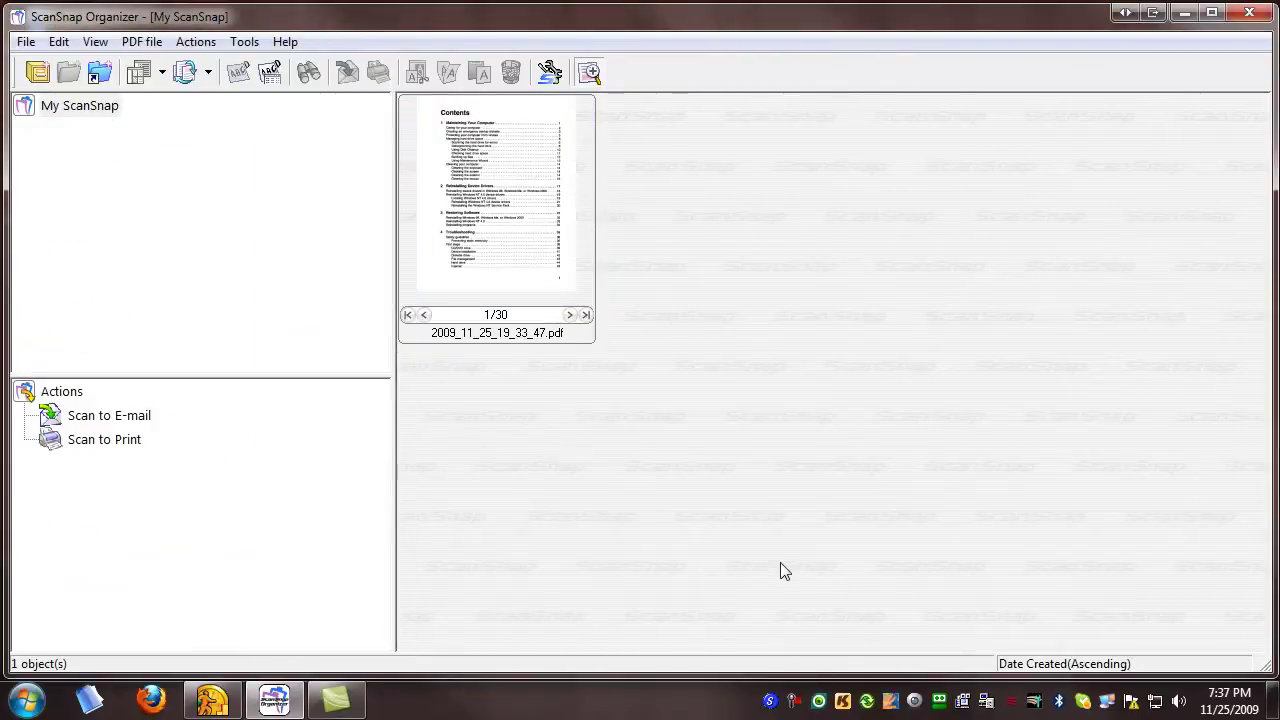